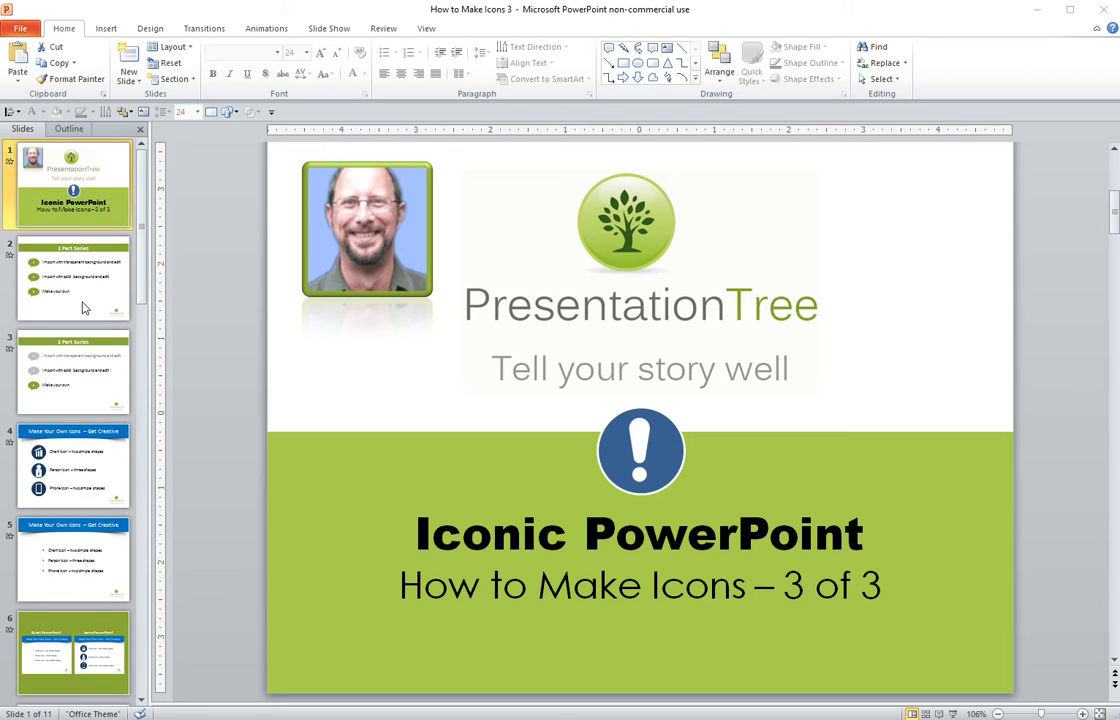
Page through overview slides 3–6, then open slide 7 with the sample bar-chart icon
click(84, 308)
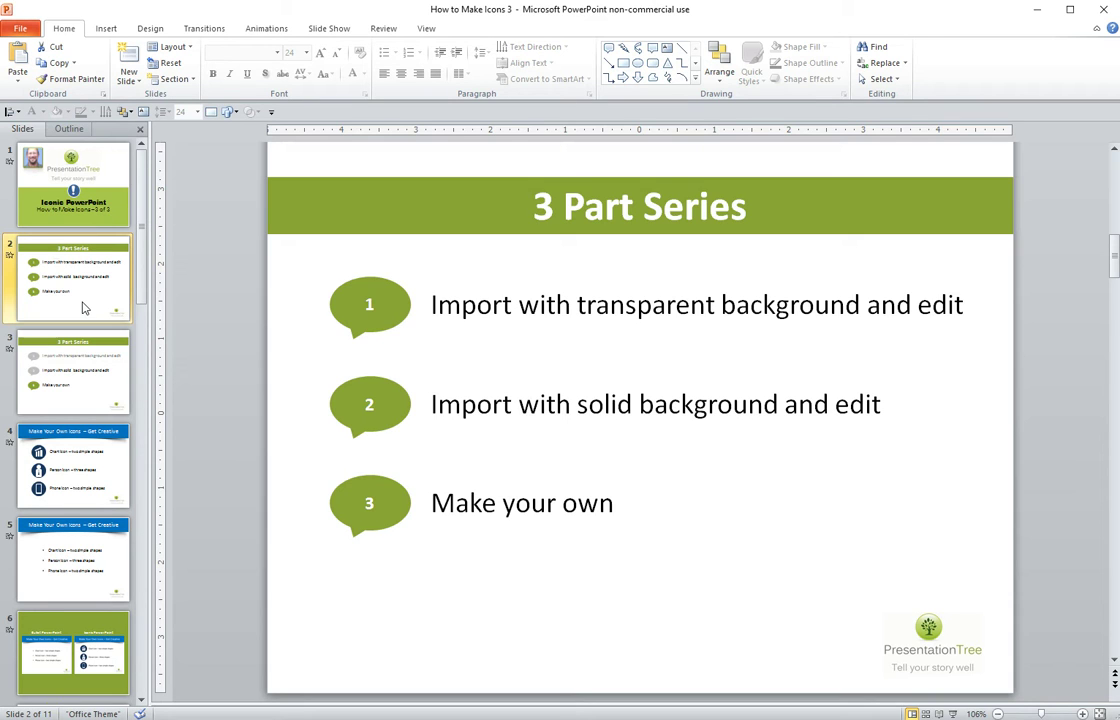
click(110, 392)
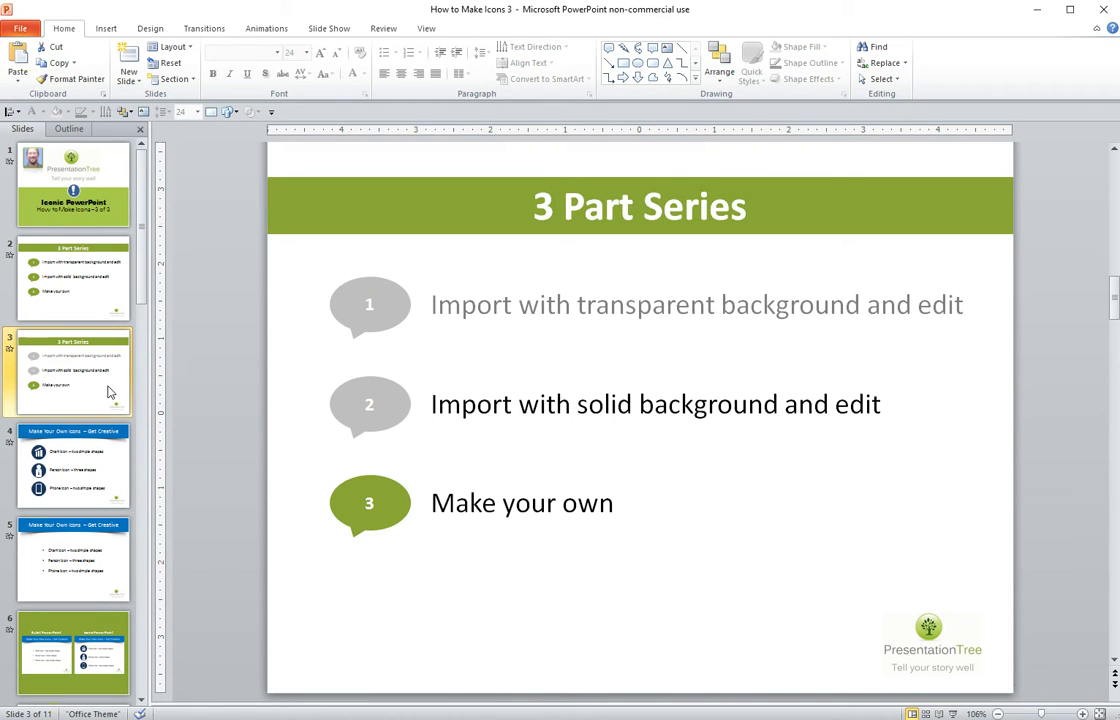
click(113, 464)
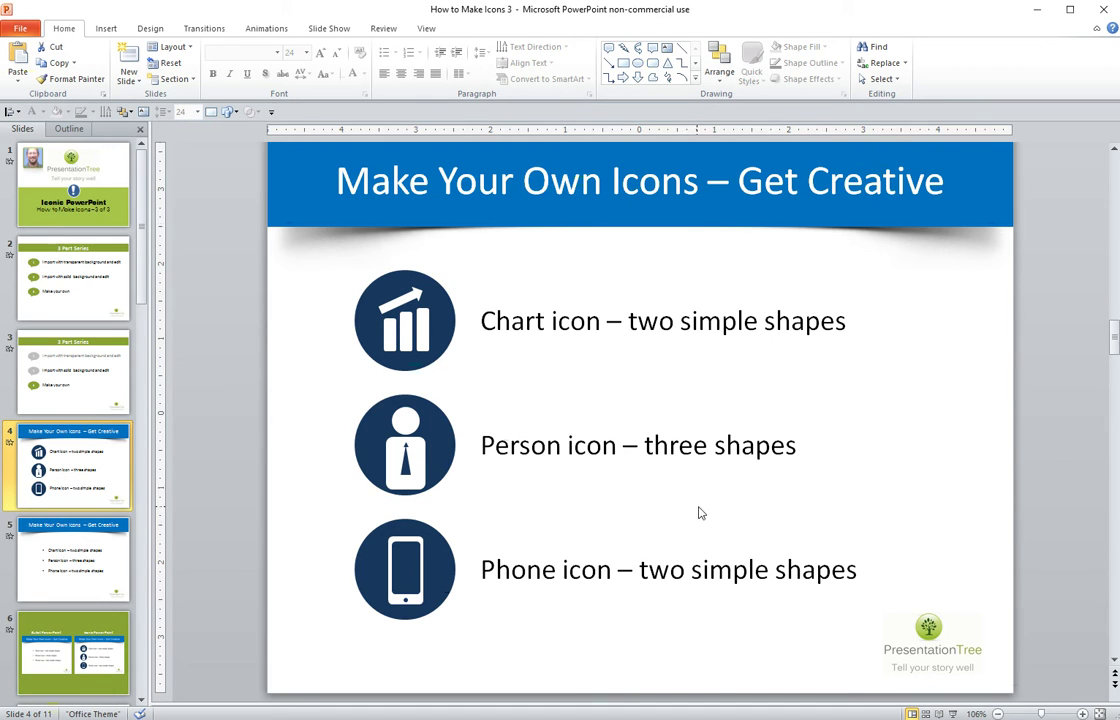
click(114, 561)
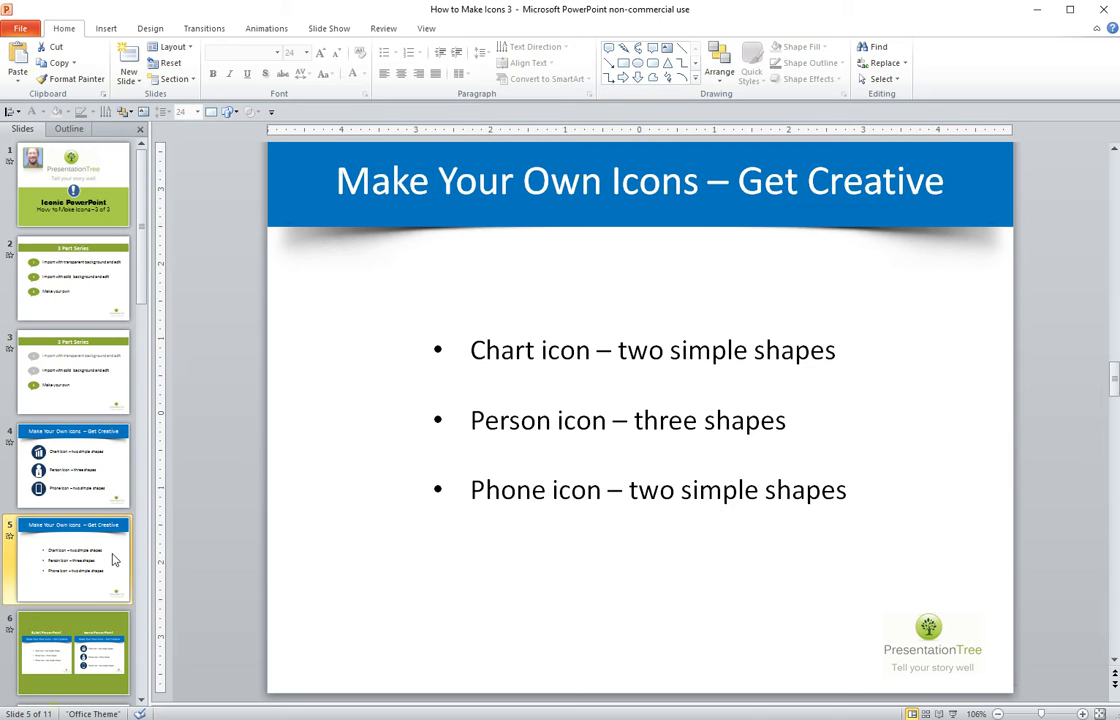
click(104, 632)
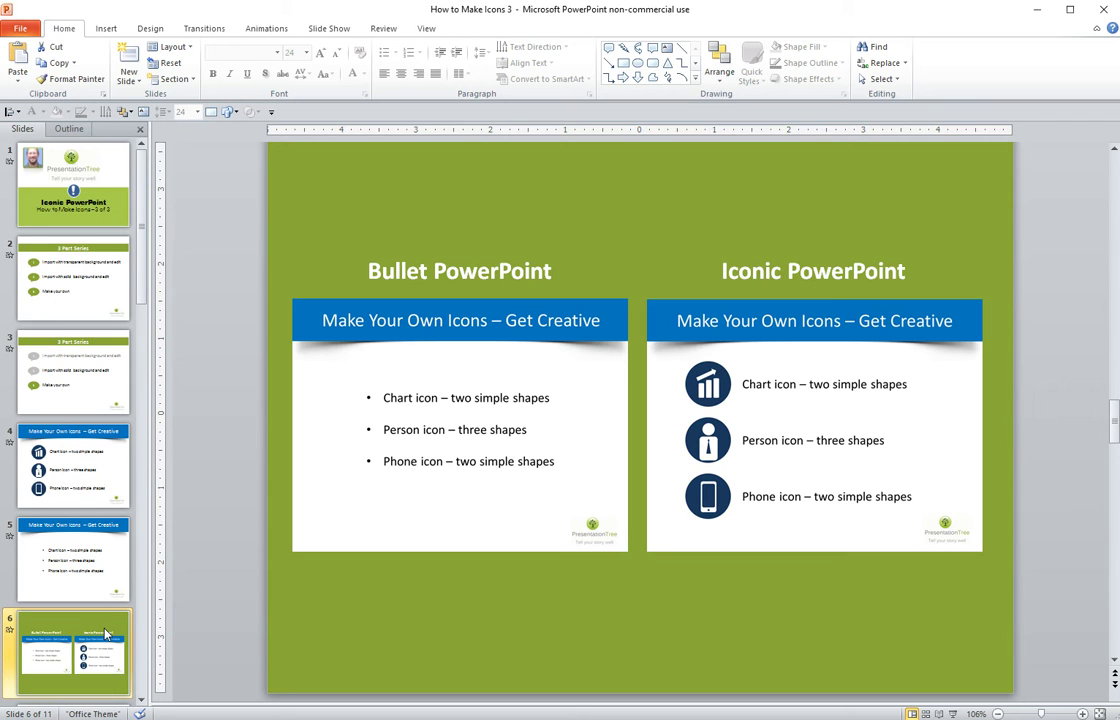
click(141, 702)
Draw a tall rounded-rectangle bar on slide 7's navy circle, filled white with no outline
click(112, 565)
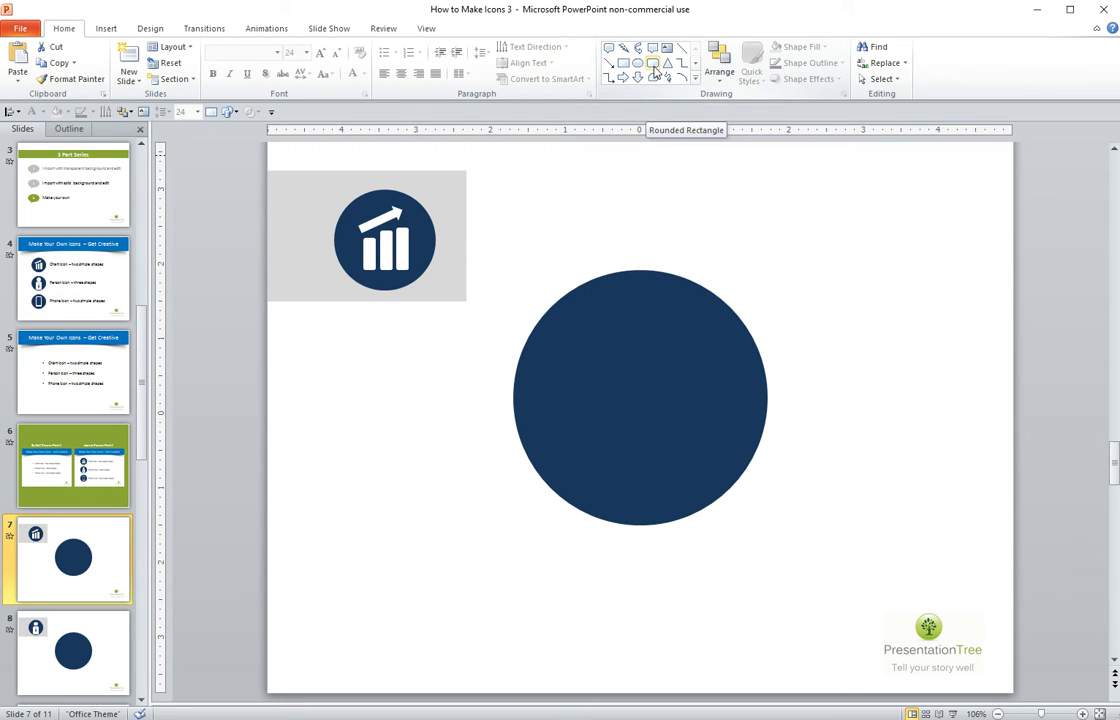
click(653, 65)
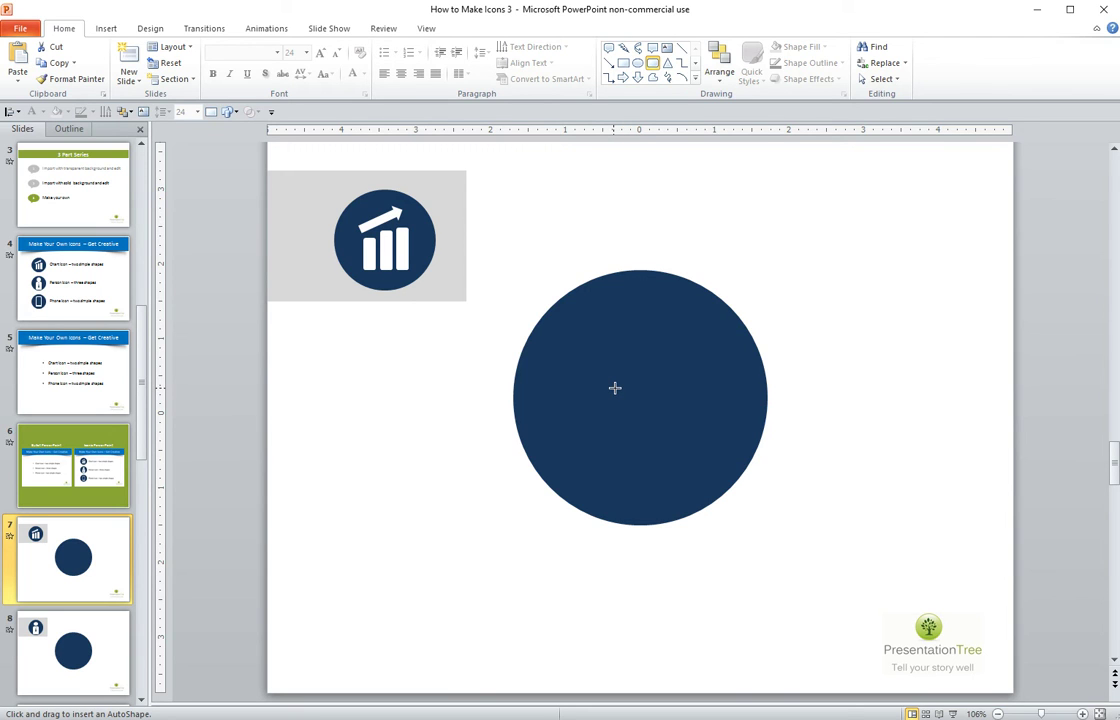
mouse_move(567, 390)
mouse_down()
mouse_move(592, 400)
mouse_move(595, 481)
mouse_up()
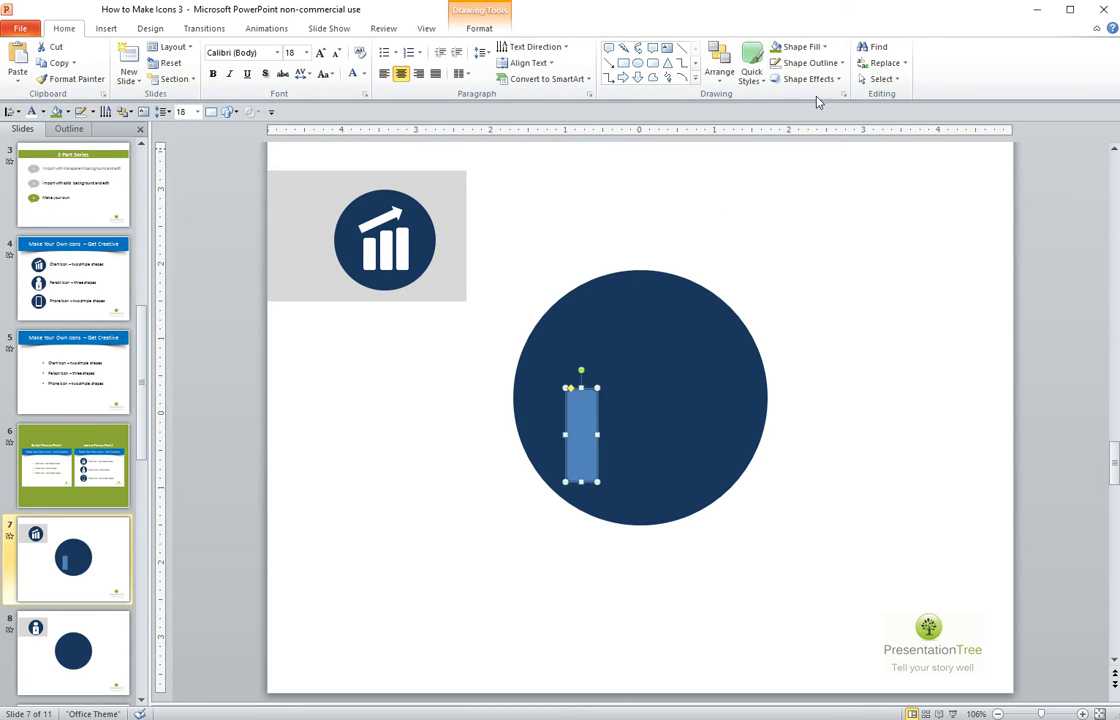
click(800, 47)
click(781, 104)
click(808, 64)
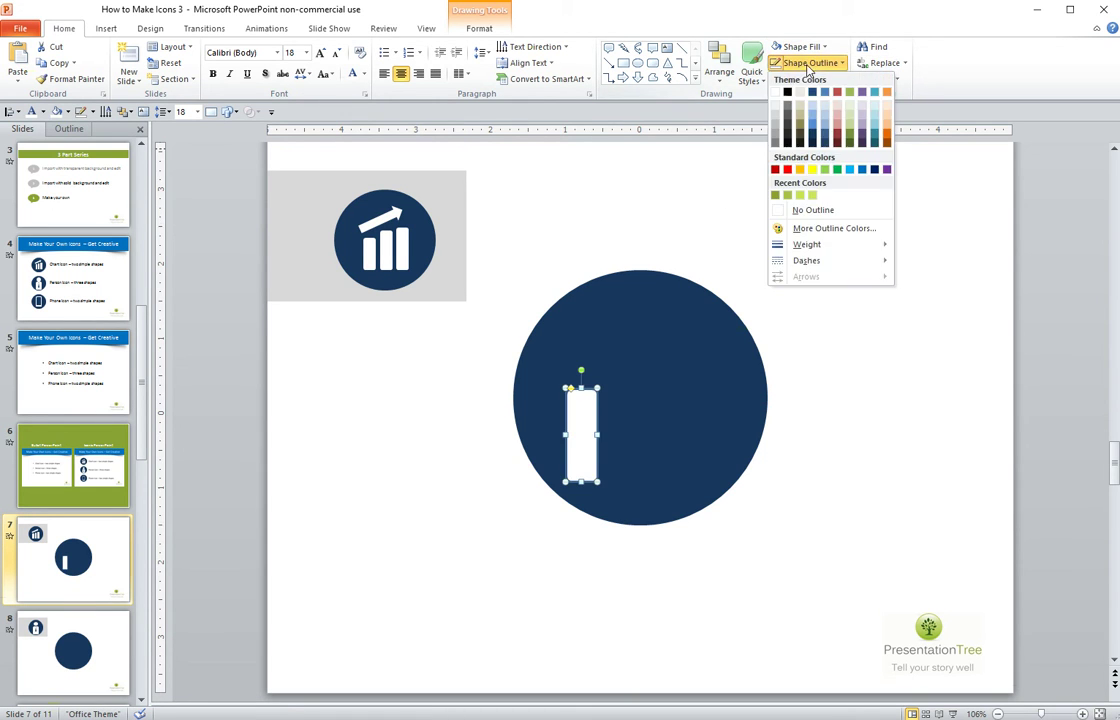
click(803, 211)
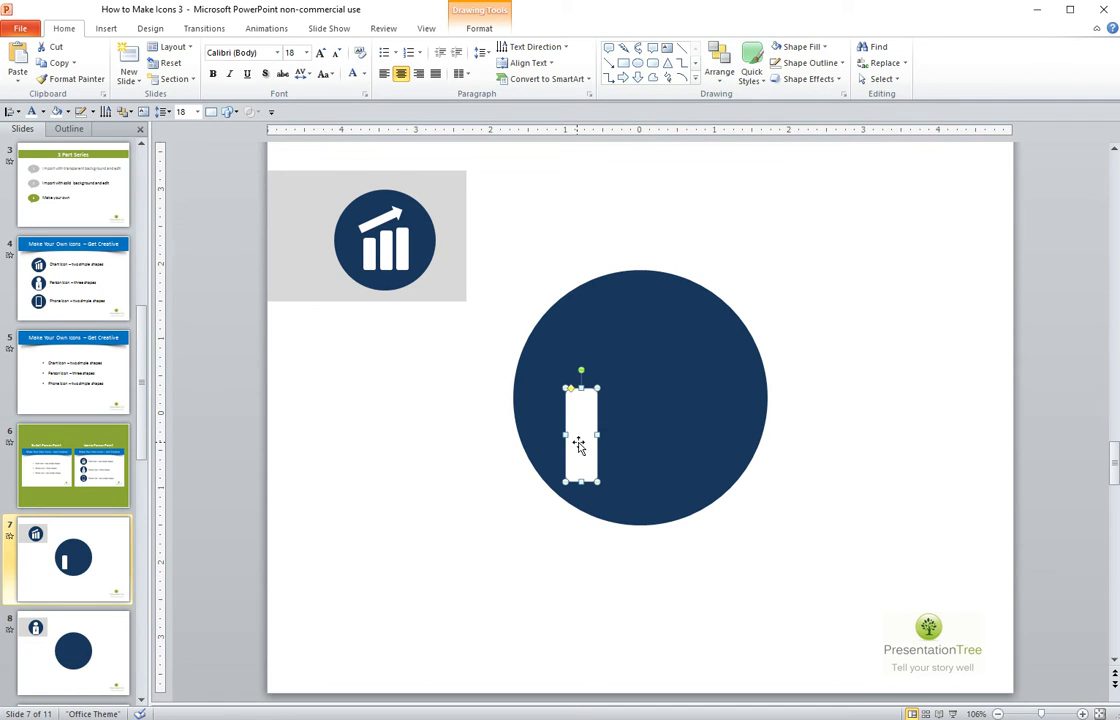
Copy the bar twice to its right and select all three bars for alignment
drag(578, 442, 626, 442)
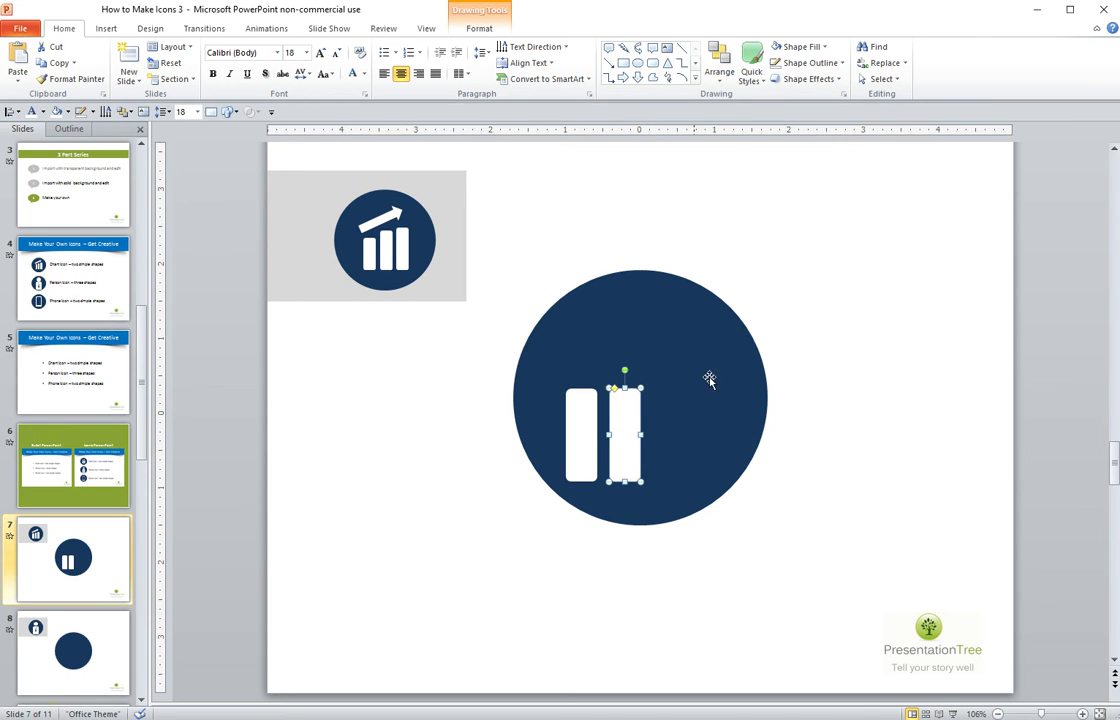
drag(626, 456, 670, 446)
shift+click(623, 455)
shift+click(580, 455)
key(alt)
Align the three bars, centre them in the circle, and stretch the middle and right bars taller
key(1)
key(h)
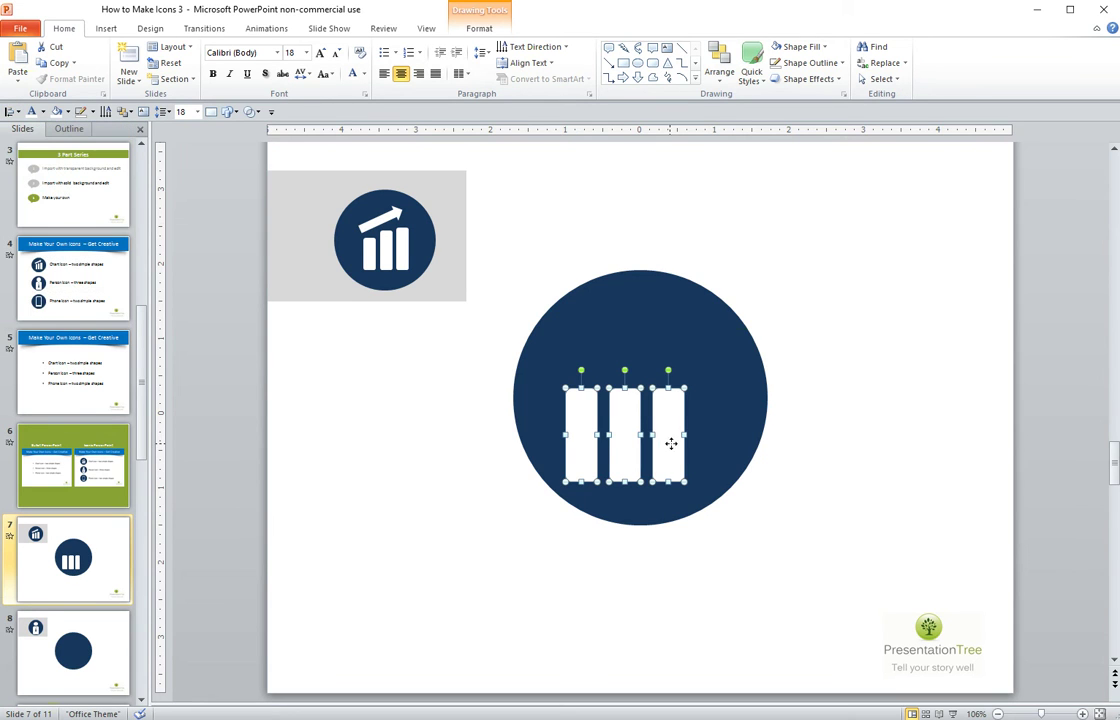
drag(675, 445, 682, 448)
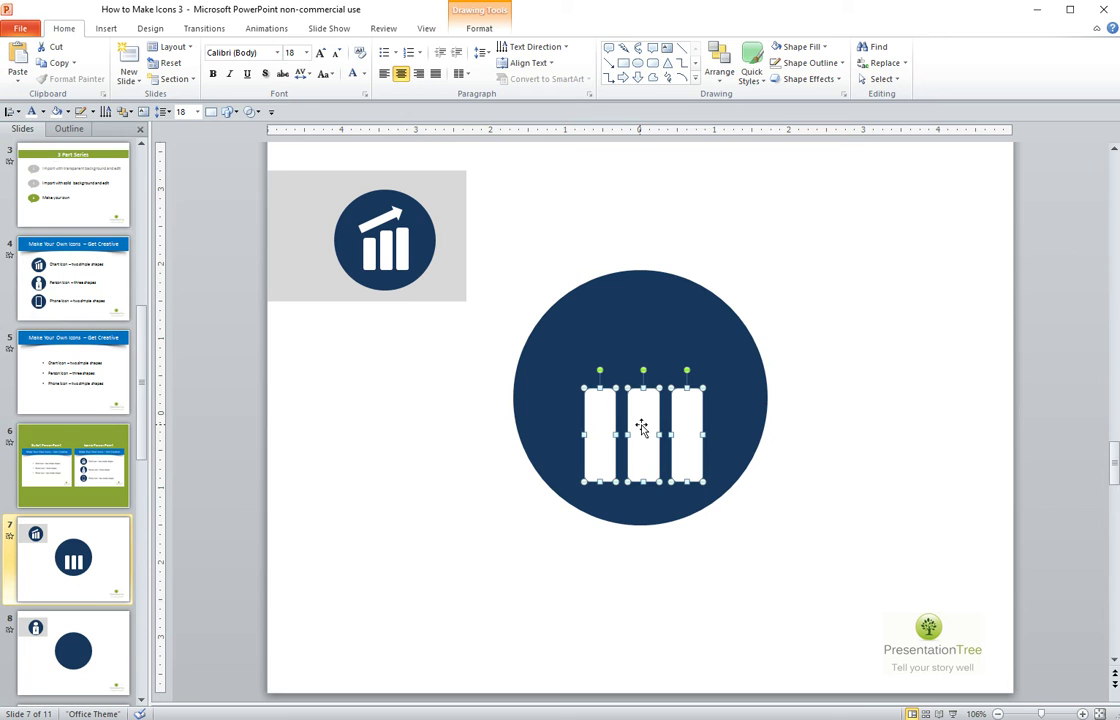
click(750, 417)
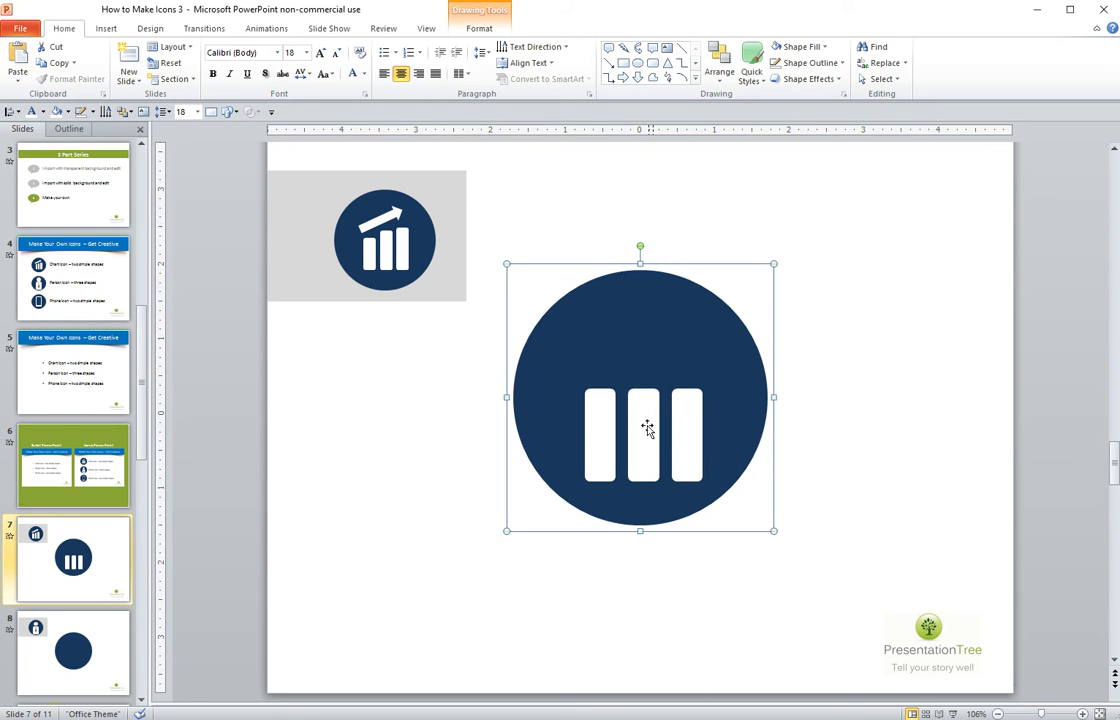
click(645, 428)
mouse_move(647, 394)
mouse_down()
mouse_move(645, 372)
mouse_move(690, 365)
mouse_move(695, 343)
mouse_up()
click(683, 409)
click(810, 475)
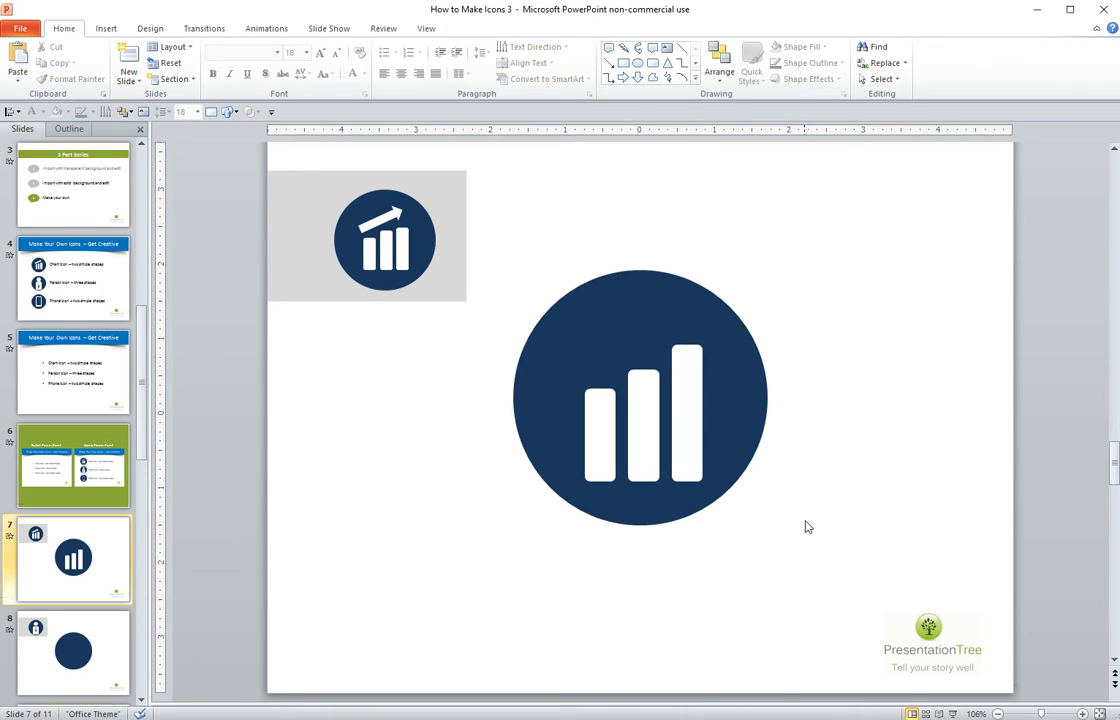
Add a white right arrow tilted upward over the bars, then go to slide 8
click(622, 77)
drag(547, 325, 684, 370)
click(780, 46)
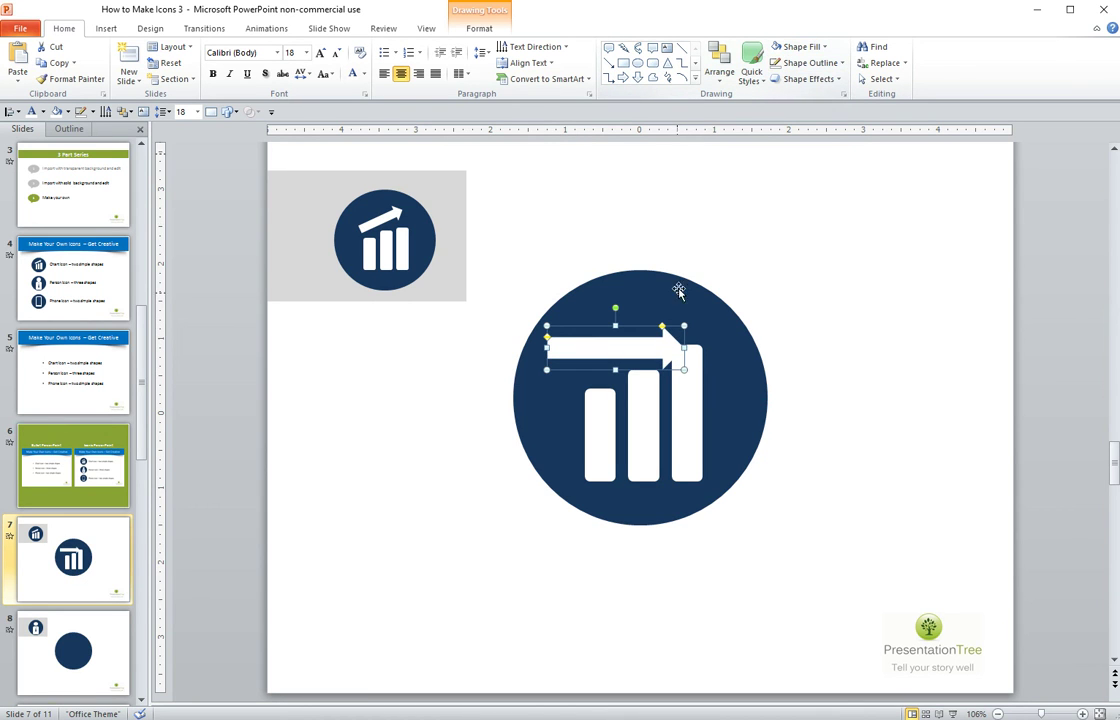
drag(619, 315, 641, 331)
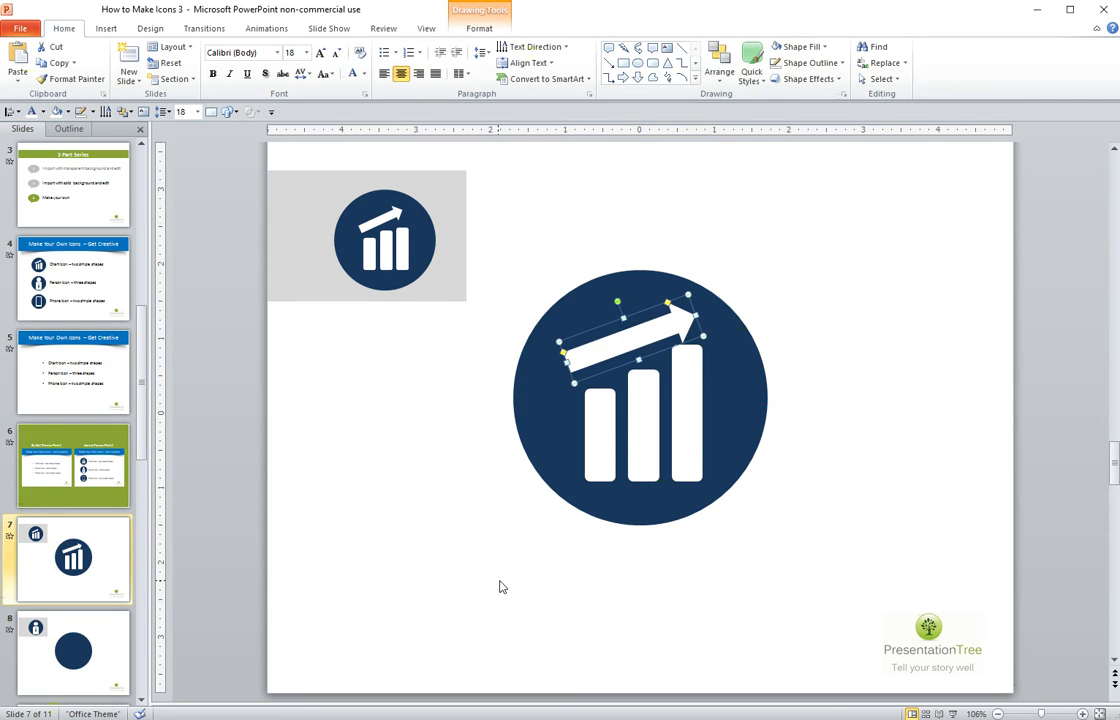
click(265, 593)
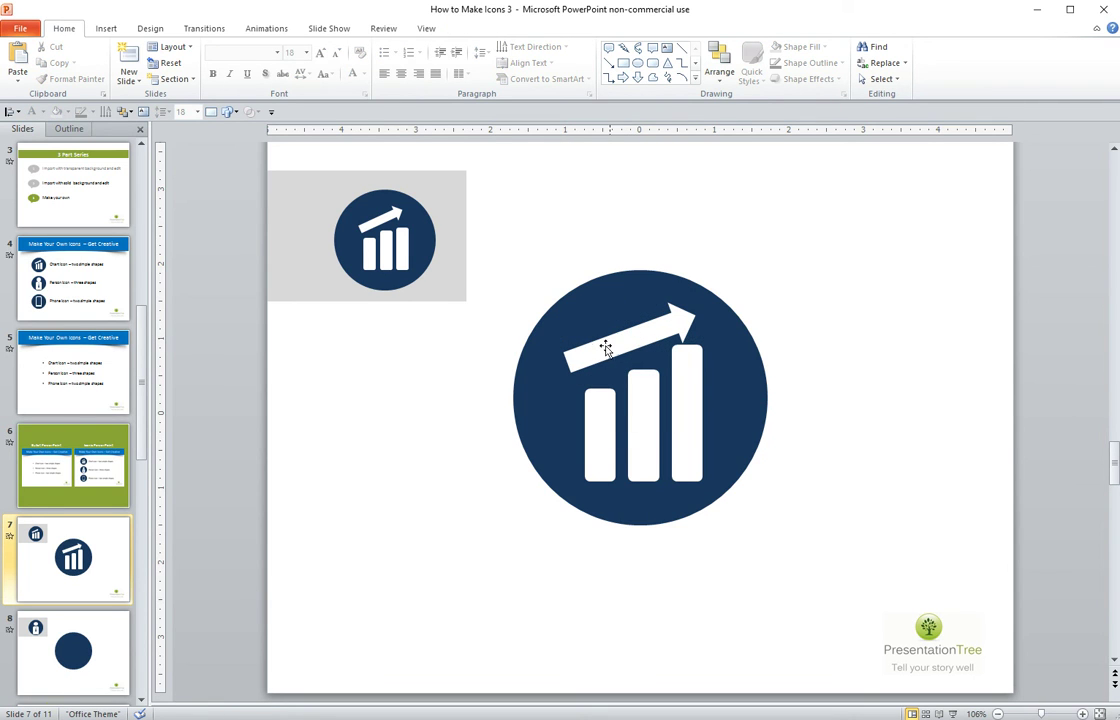
click(600, 346)
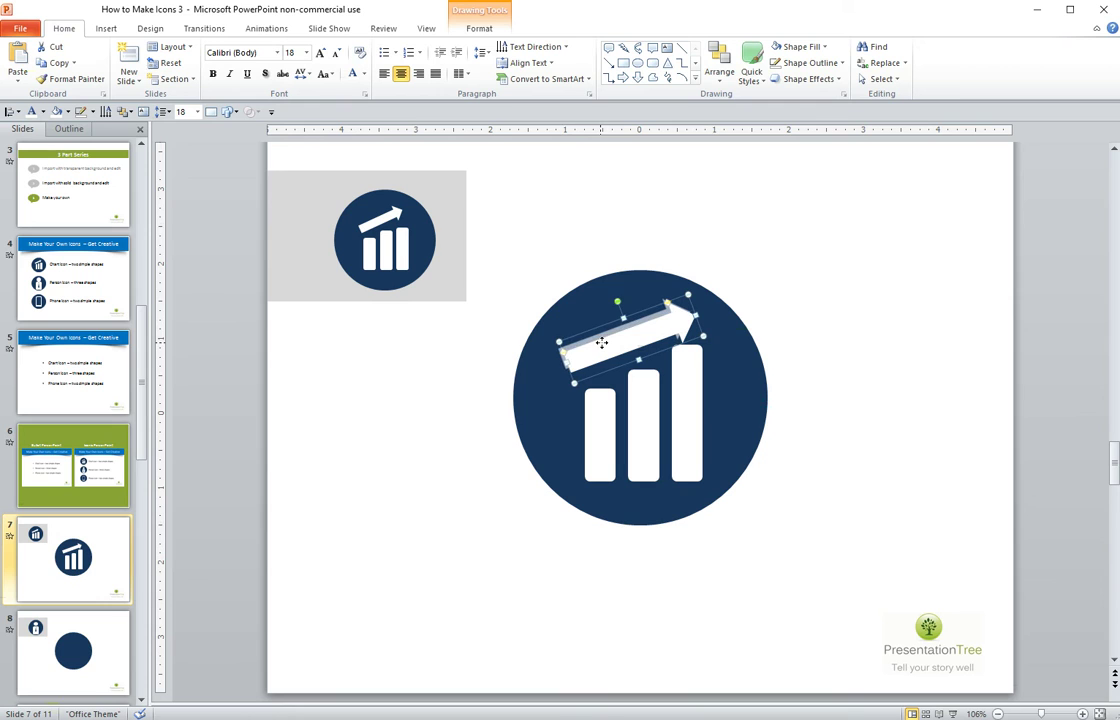
click(240, 600)
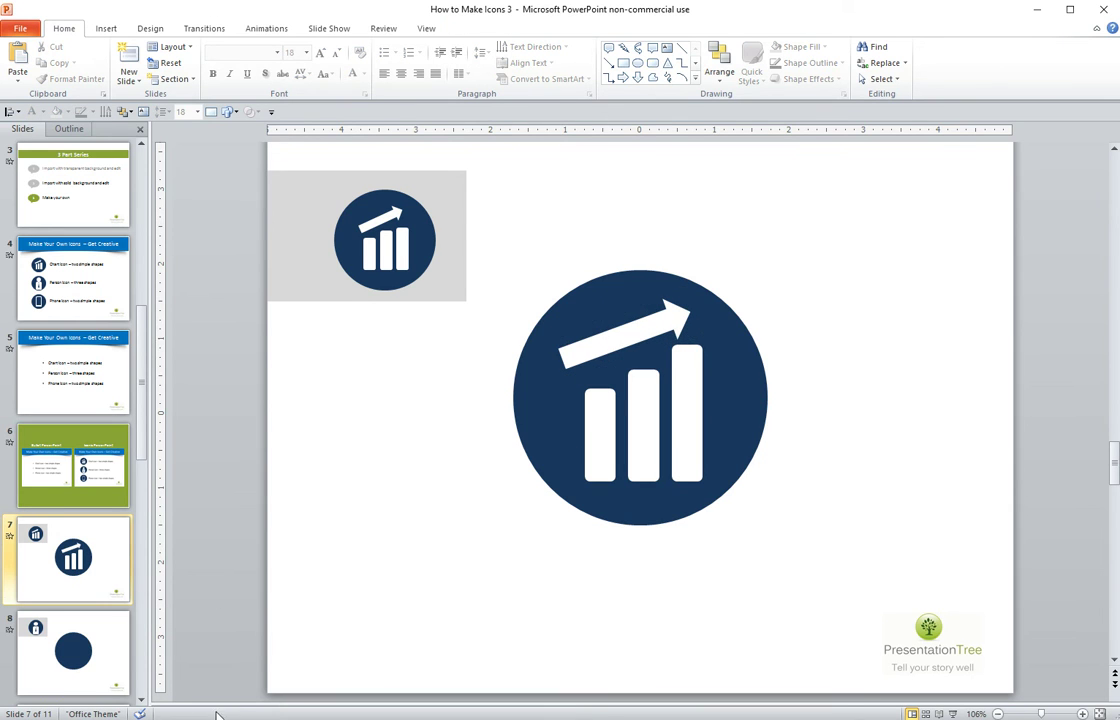
click(95, 665)
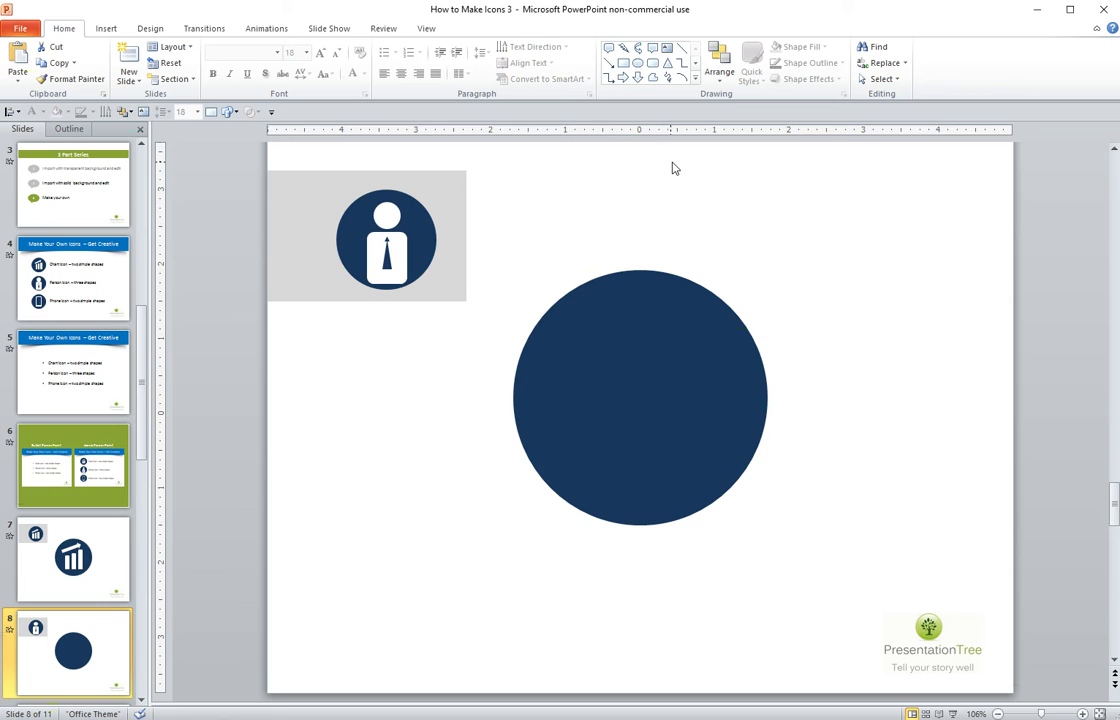
Draw a white rounded-rectangle body in slide 8's navy circle and adjust its corner rounding
click(652, 63)
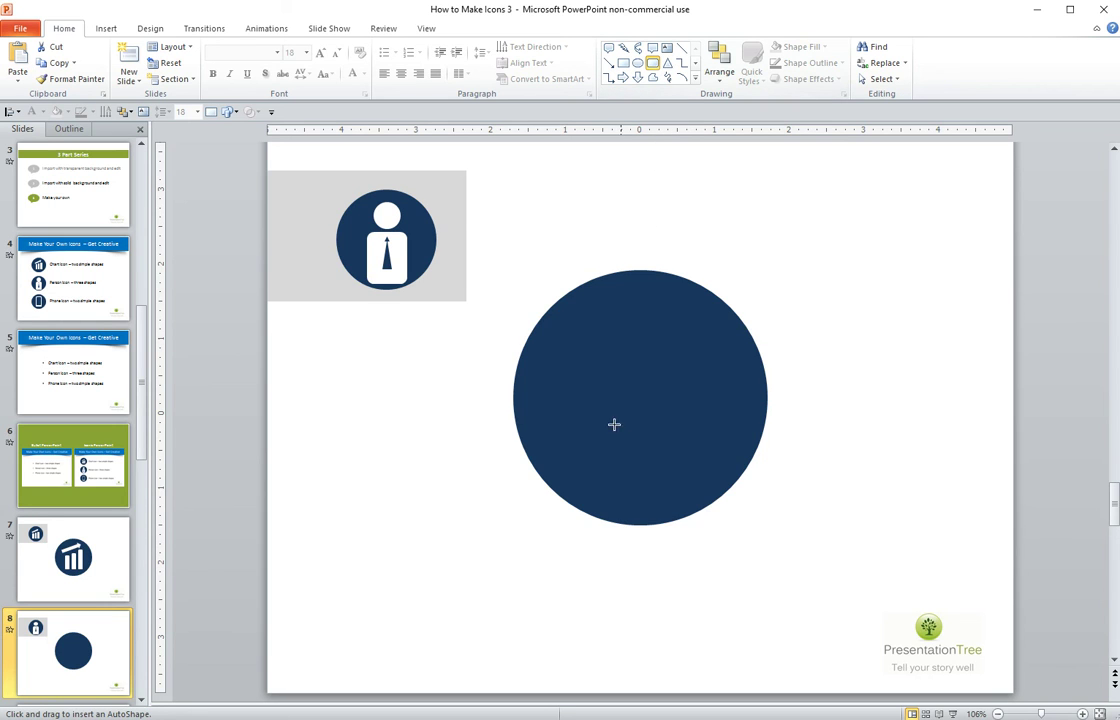
drag(591, 364, 700, 507)
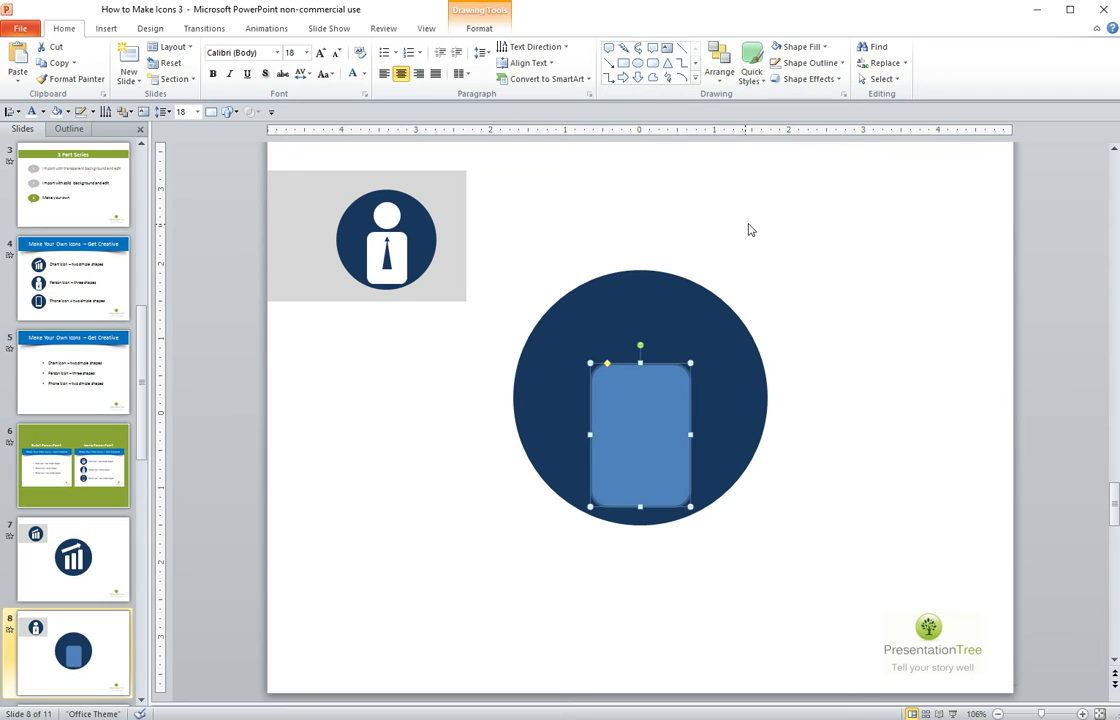
click(777, 52)
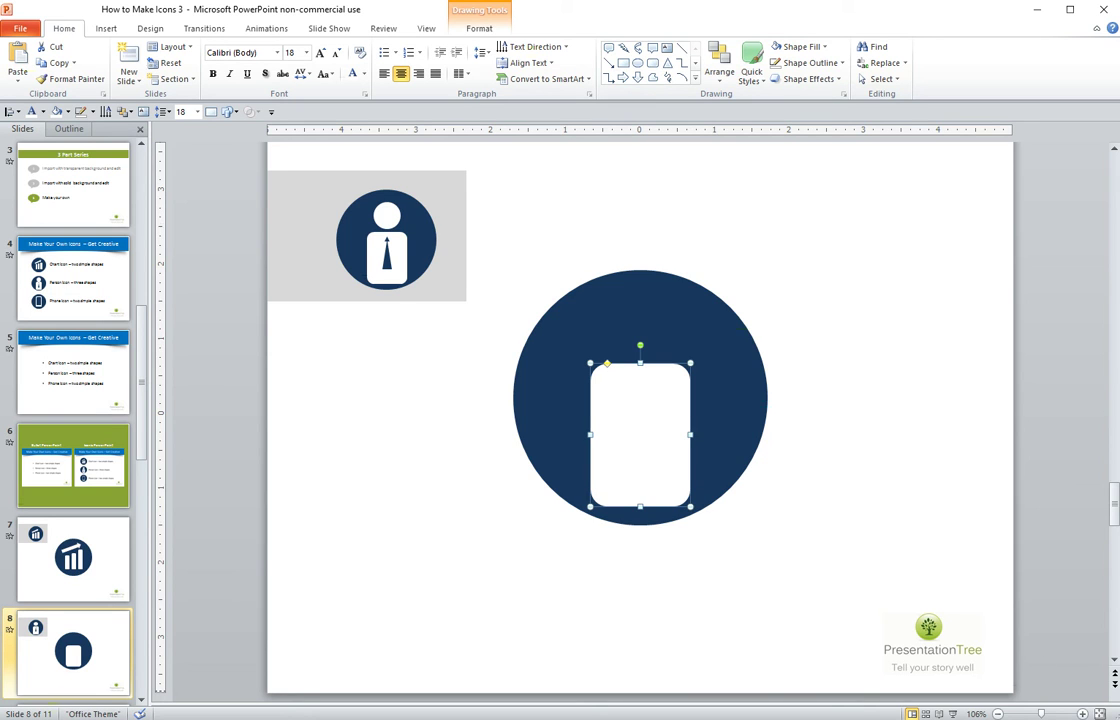
scroll(942, 622, up, 5)
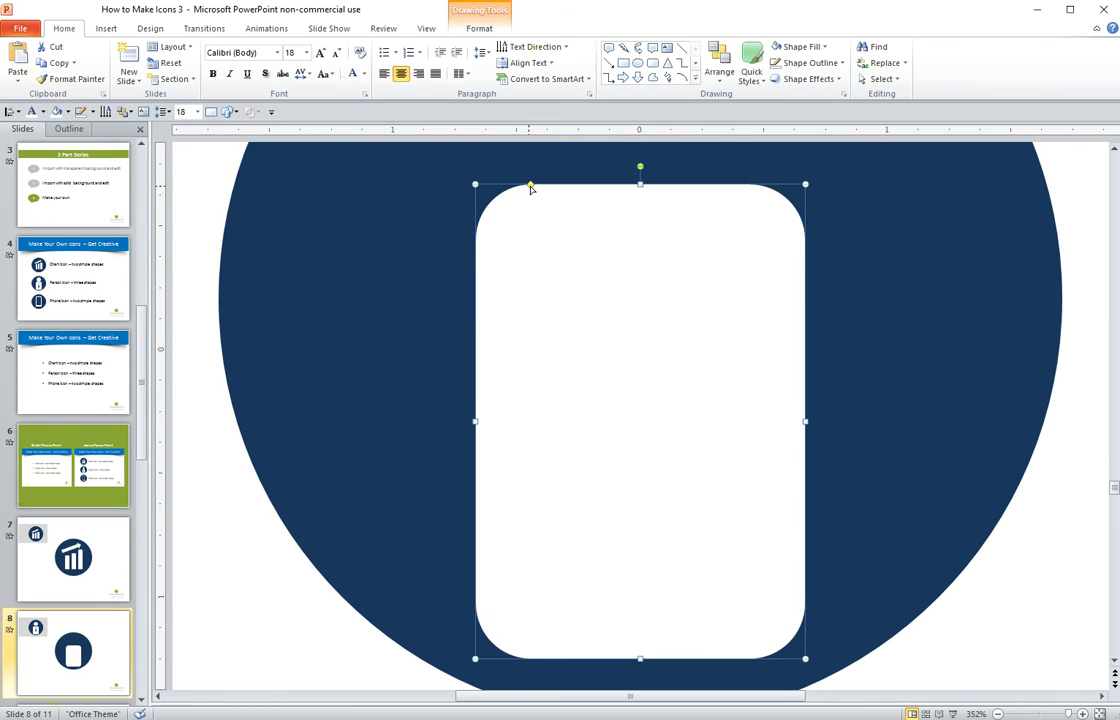
drag(531, 185, 556, 185)
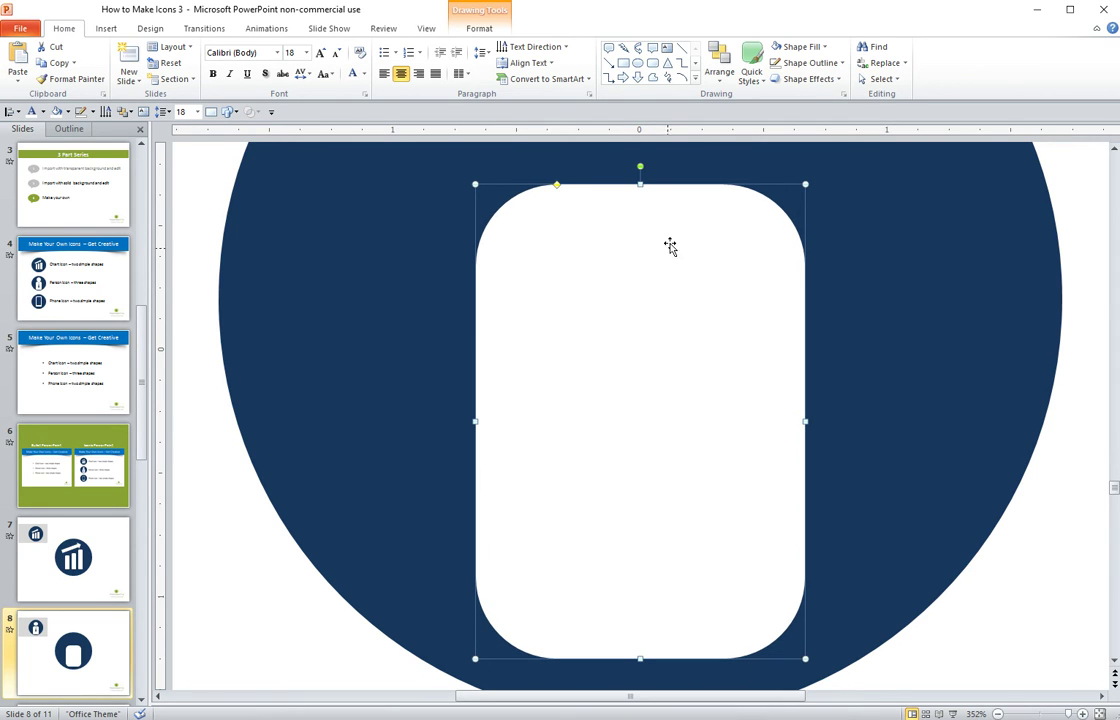
click(997, 714)
click(997, 714)
click(997, 714)
click(997, 714)
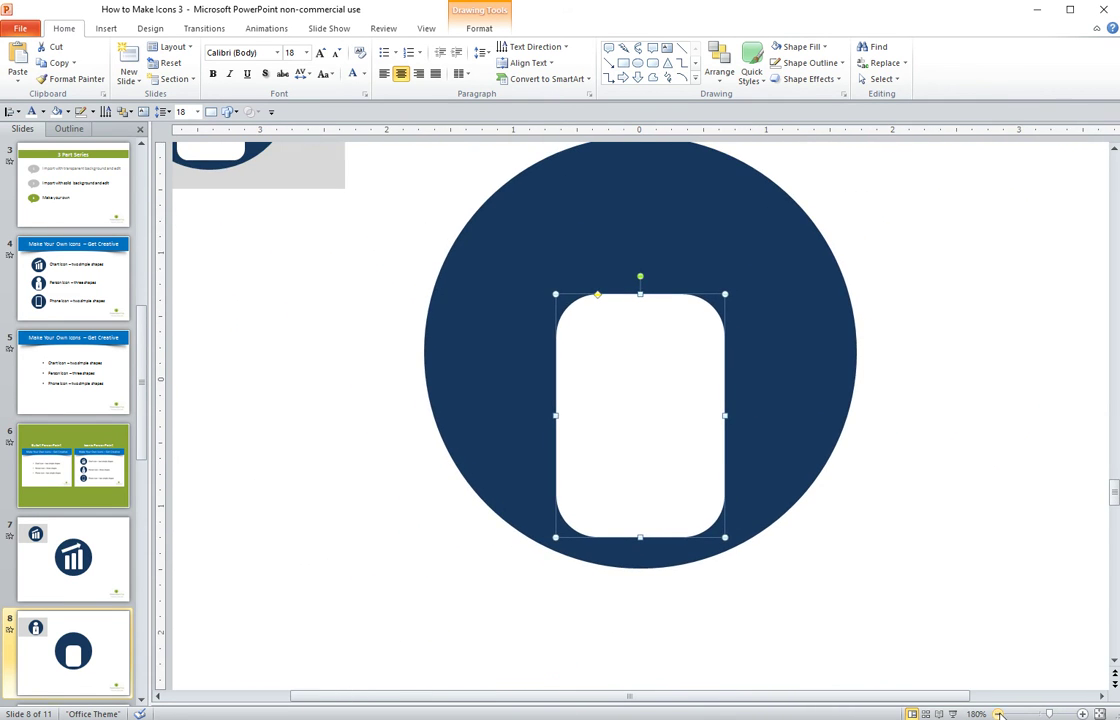
click(952, 550)
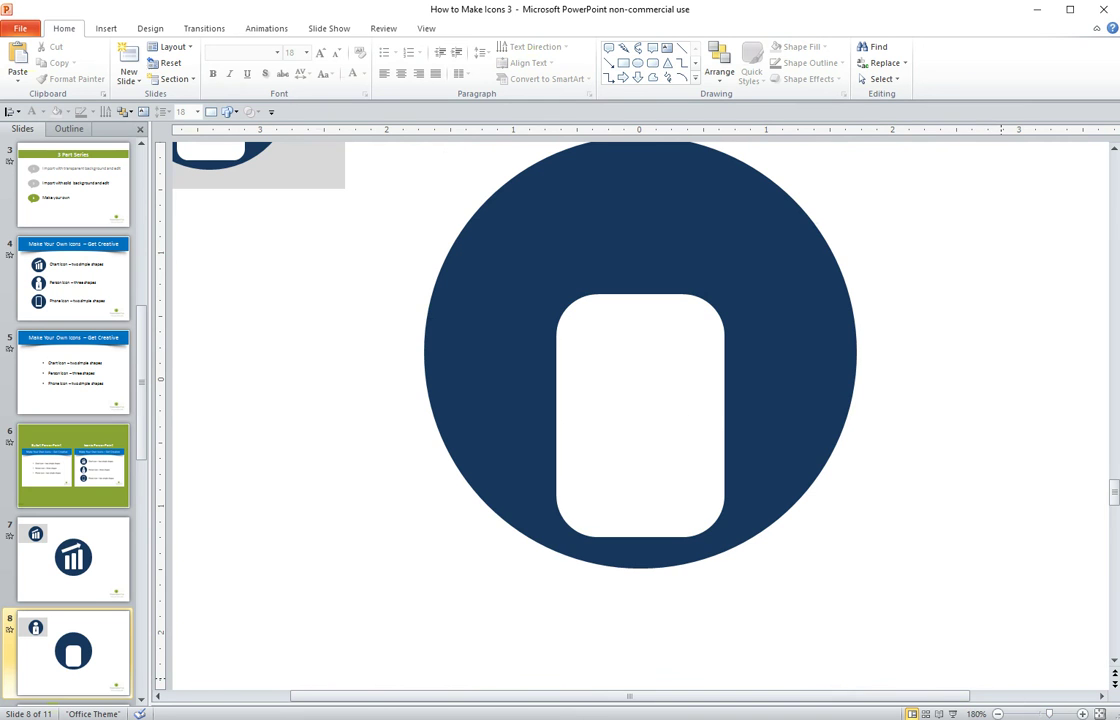
Draw a white circle head above the body and align it centred over the body
click(997, 714)
click(997, 714)
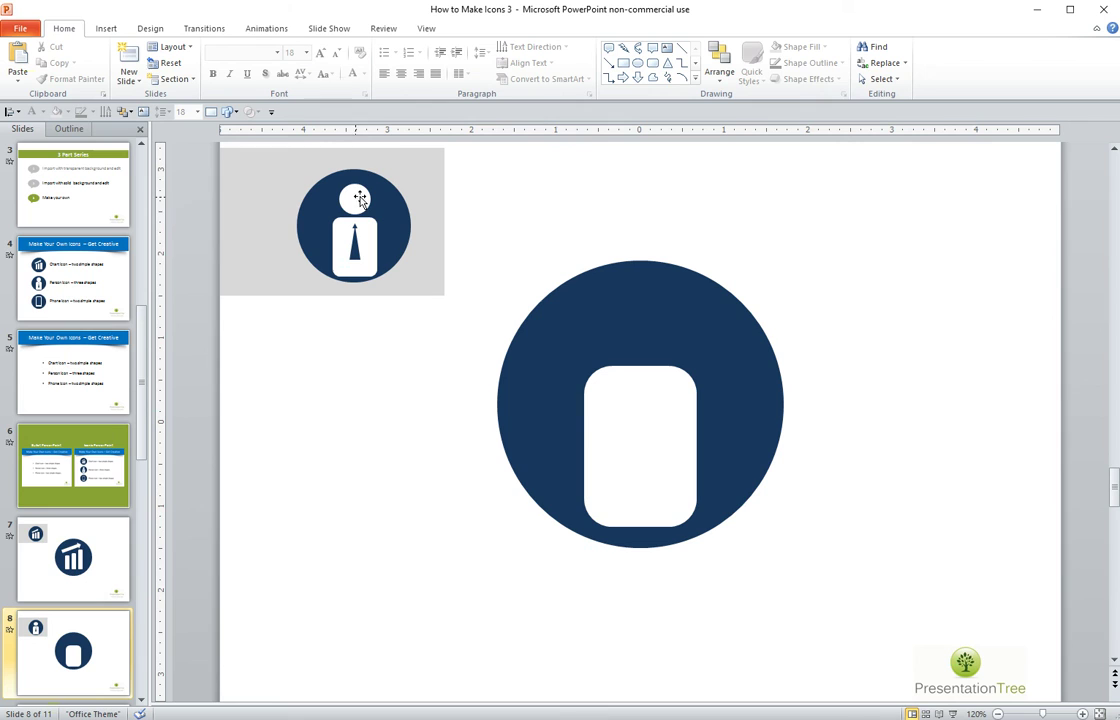
click(637, 63)
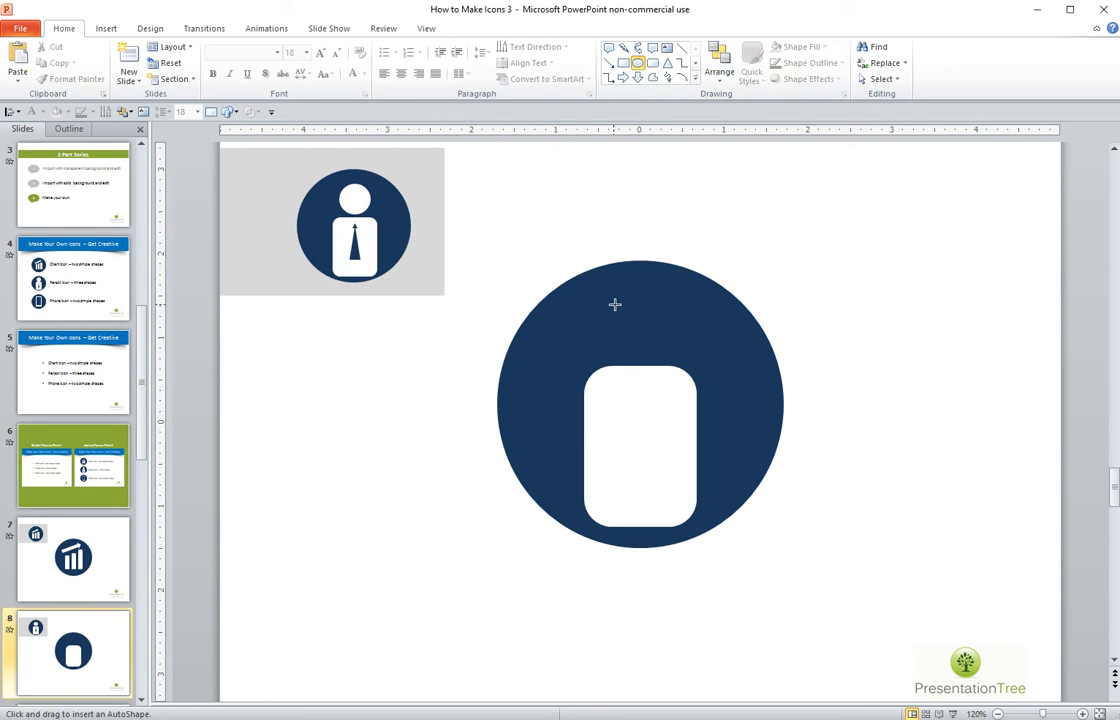
drag(606, 295, 683, 362)
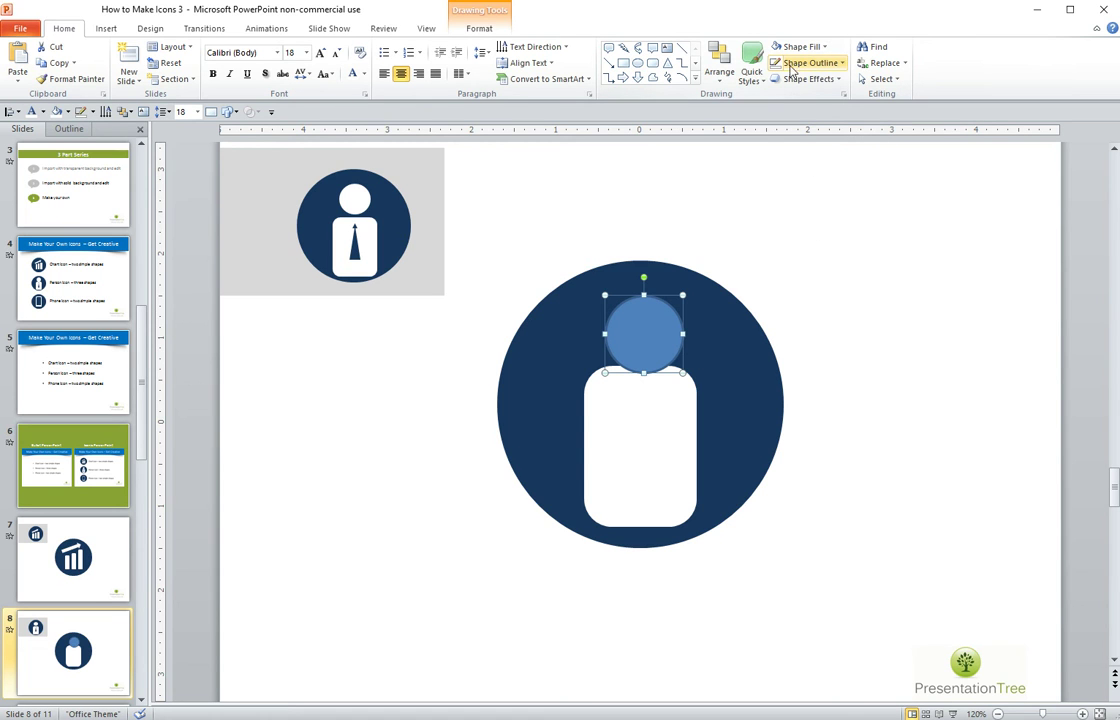
click(778, 47)
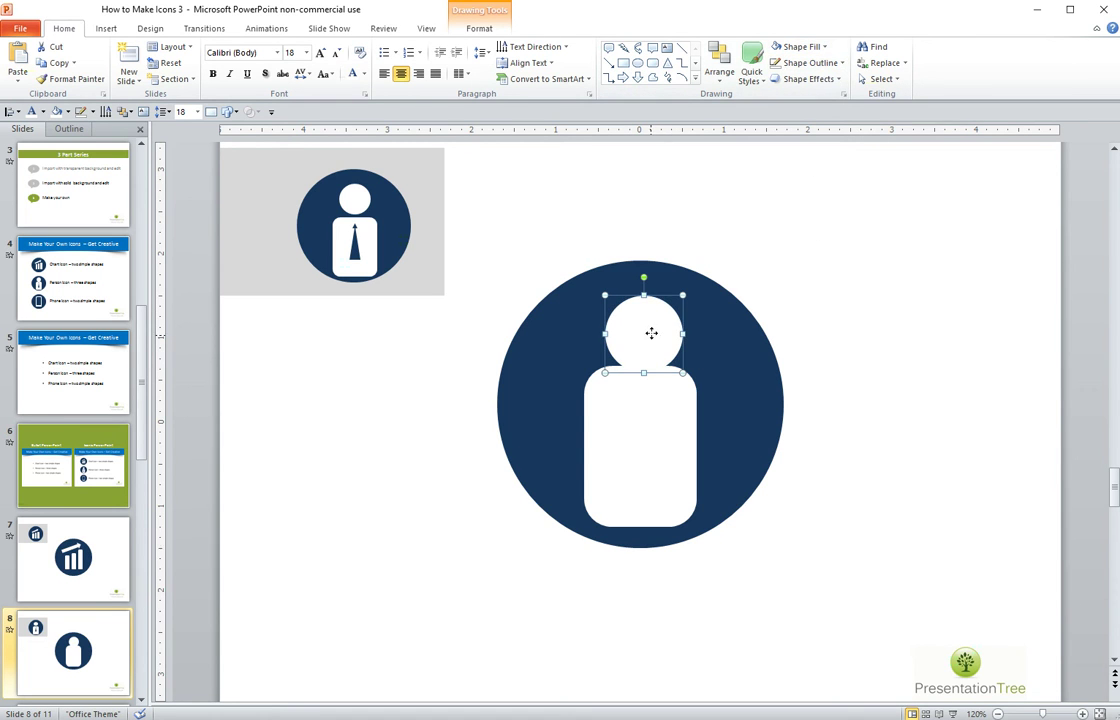
drag(652, 328, 644, 314)
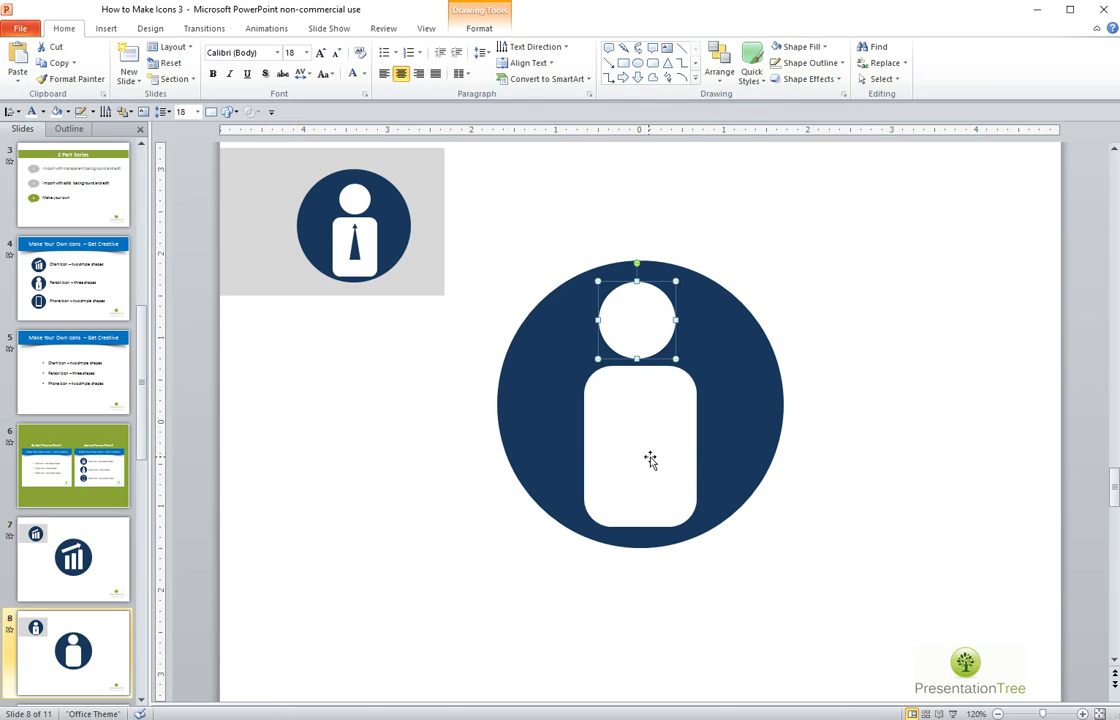
shift+click(648, 458)
key(alt)
key(1)
key(c)
click(843, 461)
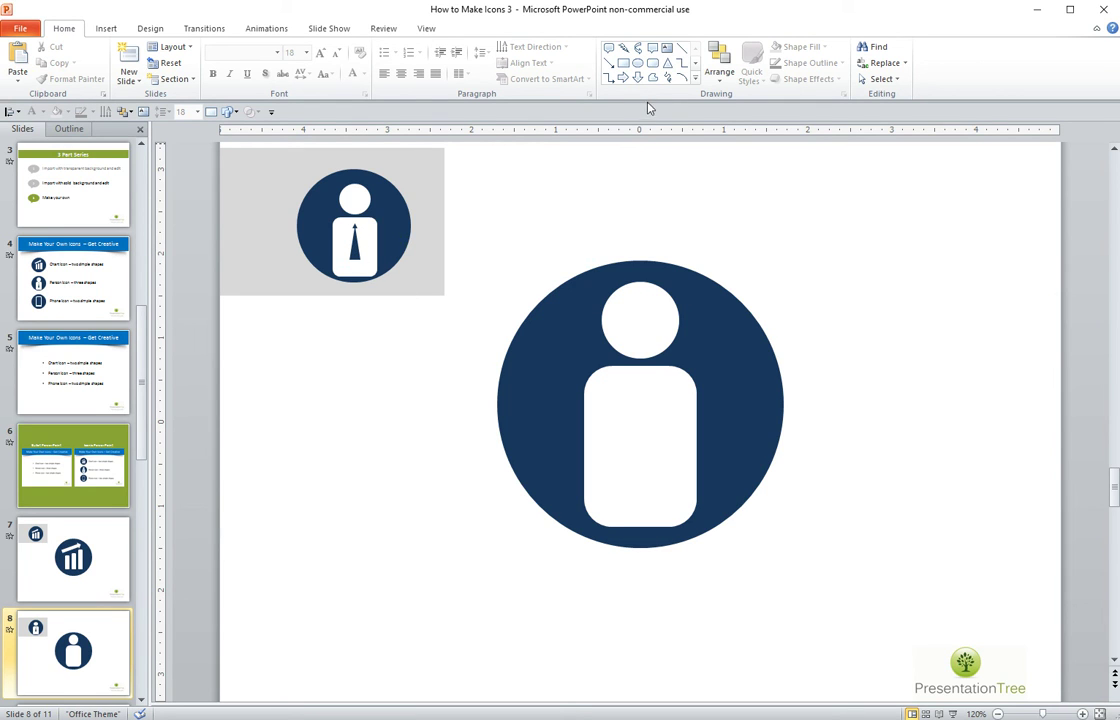
Draw a tall isosceles triangle inside the white body and fill it navy as the tie
click(667, 62)
drag(626, 400, 655, 486)
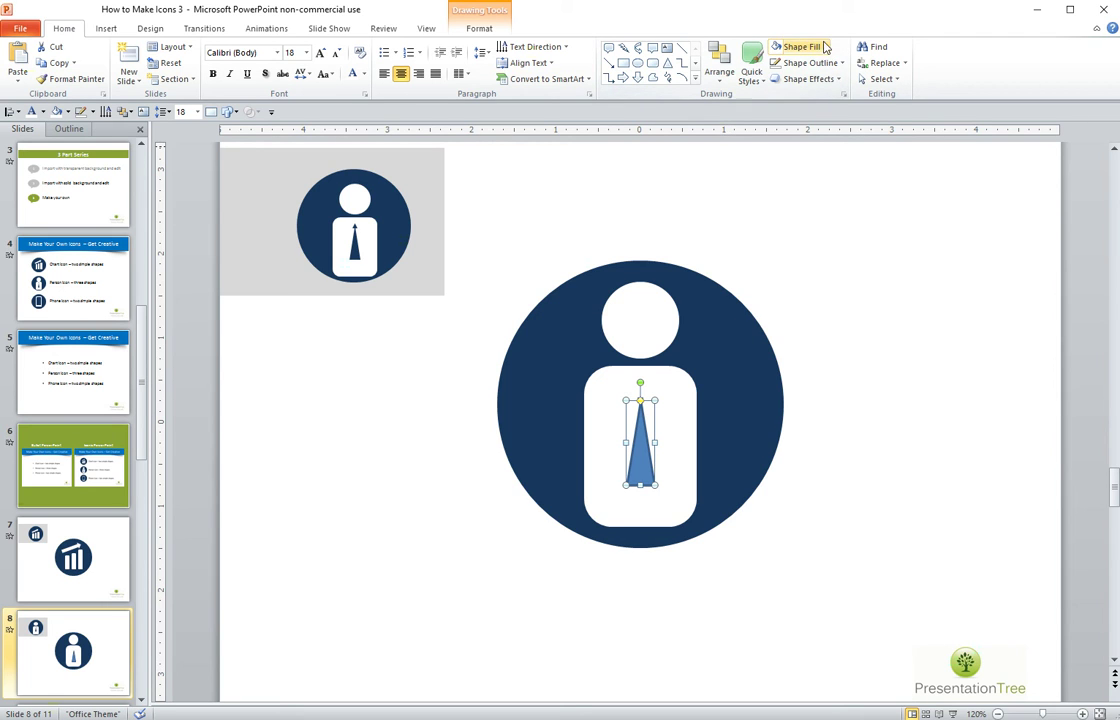
click(824, 47)
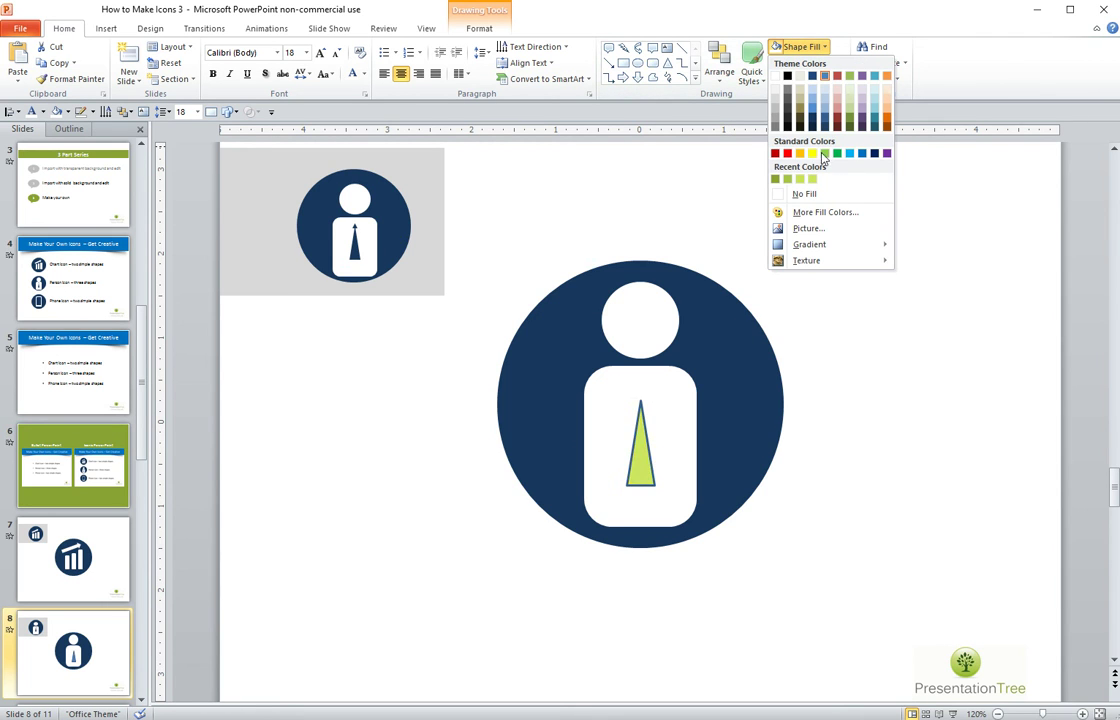
click(811, 120)
mouse_move(638, 388)
mouse_down()
mouse_move(648, 391)
mouse_move(655, 520)
mouse_move(645, 528)
mouse_move(618, 380)
mouse_move(642, 378)
mouse_up()
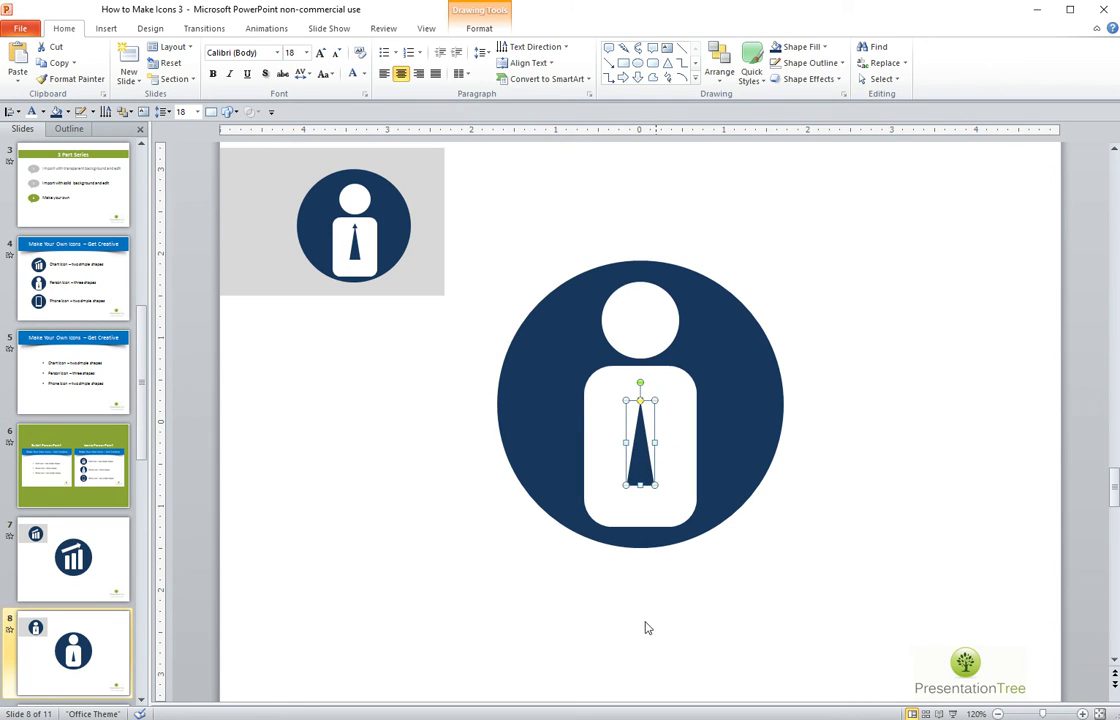
Copy the tie into a small knot above it, then centre head, knot, tie and body
drag(645, 460, 647, 371)
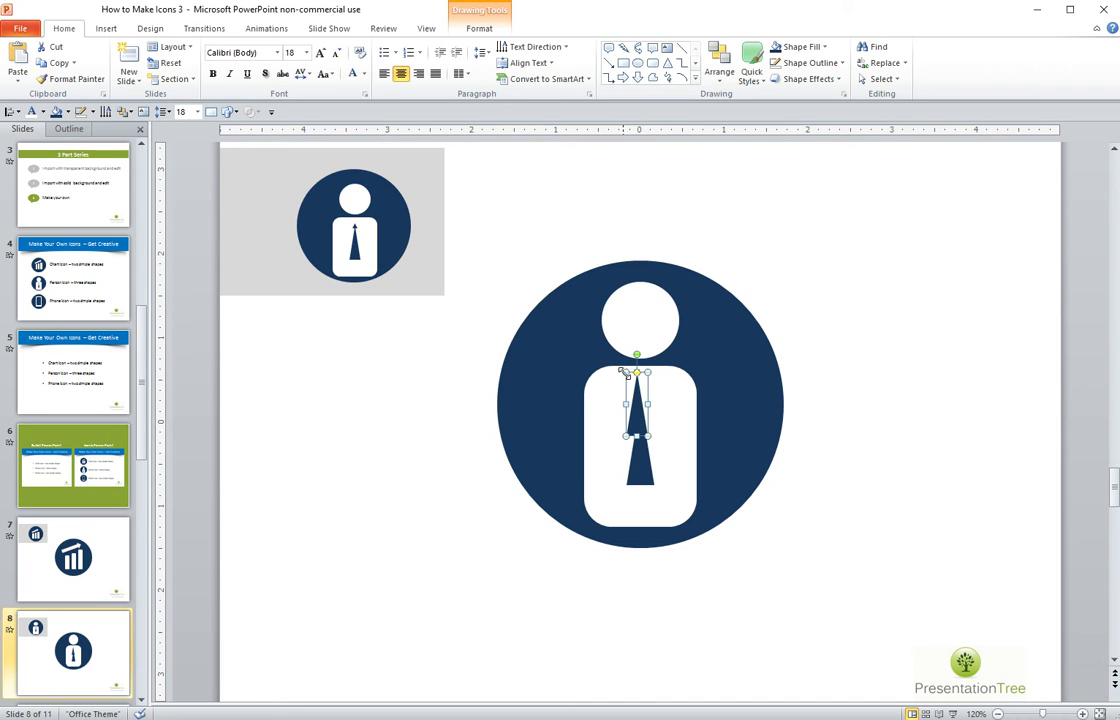
drag(626, 417, 648, 408)
shift+click(641, 345)
shift+click(645, 440)
shift+click(665, 453)
key(alt)
key(1)
key(c)
Check the finished tie and move on to slide 9 with the phone icon
click(823, 464)
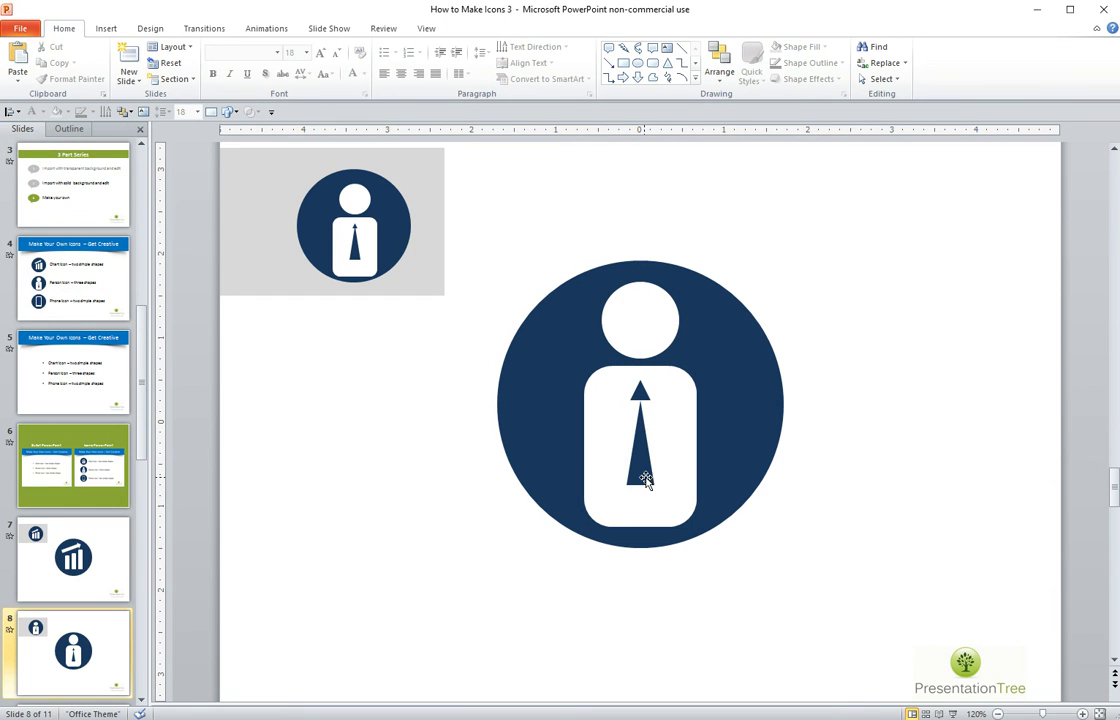
click(643, 478)
click(836, 484)
click(141, 703)
click(141, 703)
On slide 9, delete the existing white phone shape from the navy circle
click(104, 573)
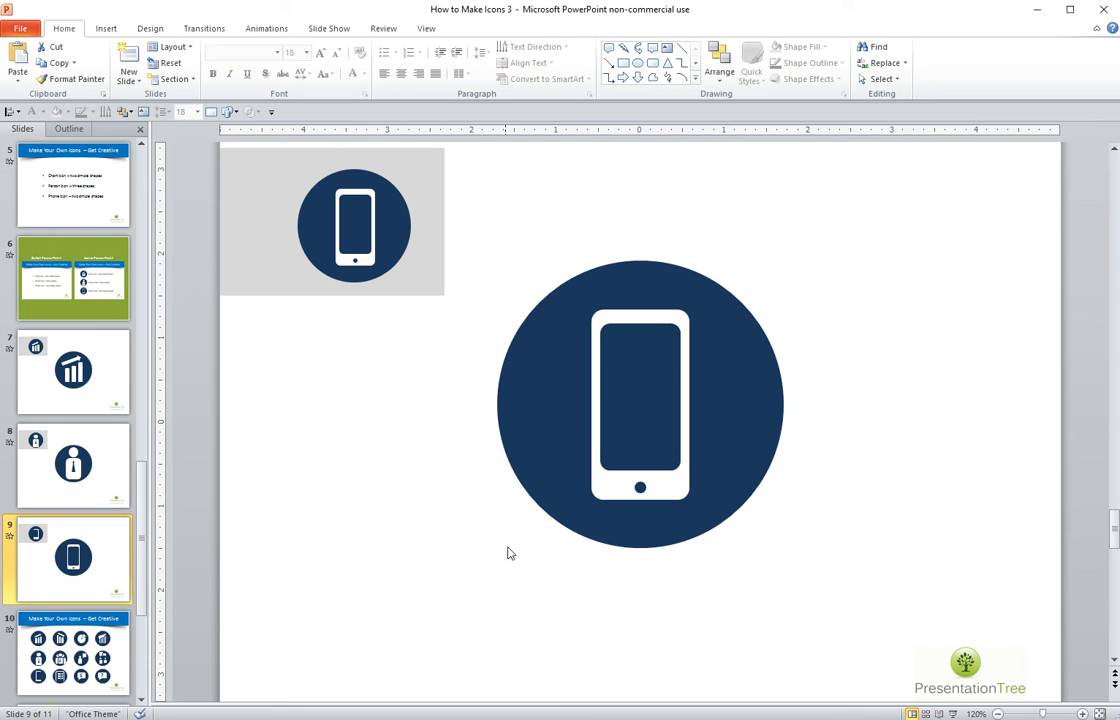
click(607, 493)
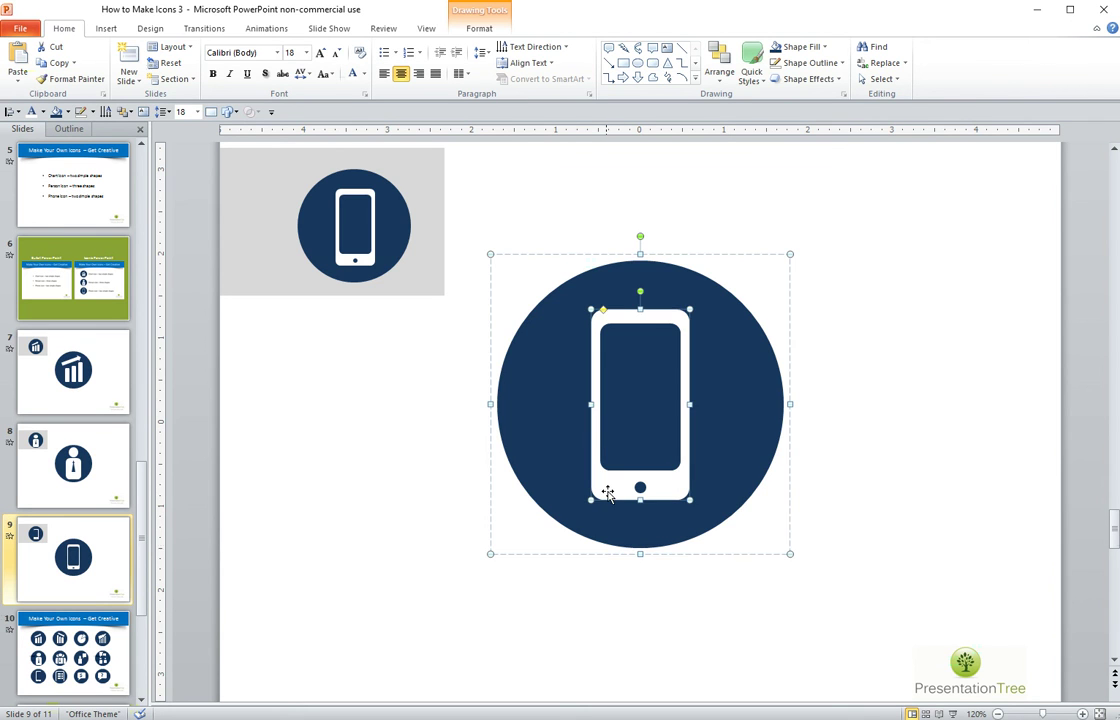
key(Delete)
click(389, 569)
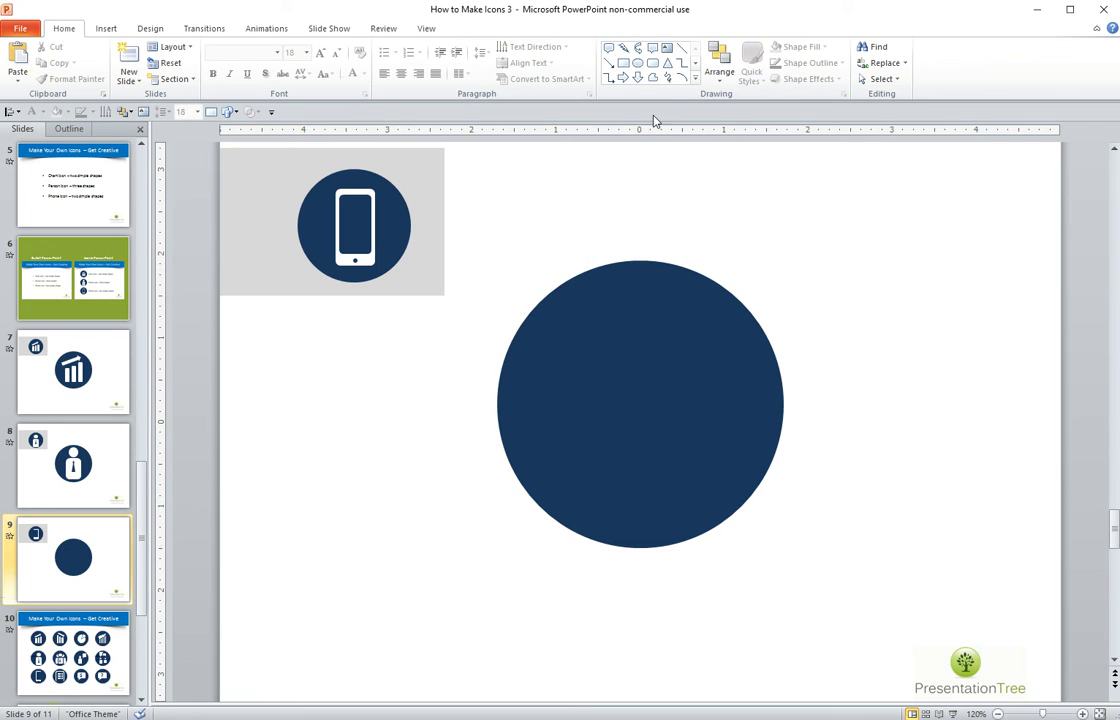
Draw a centred white rounded rectangle in the circle and make its corners slightly less rounded
click(652, 62)
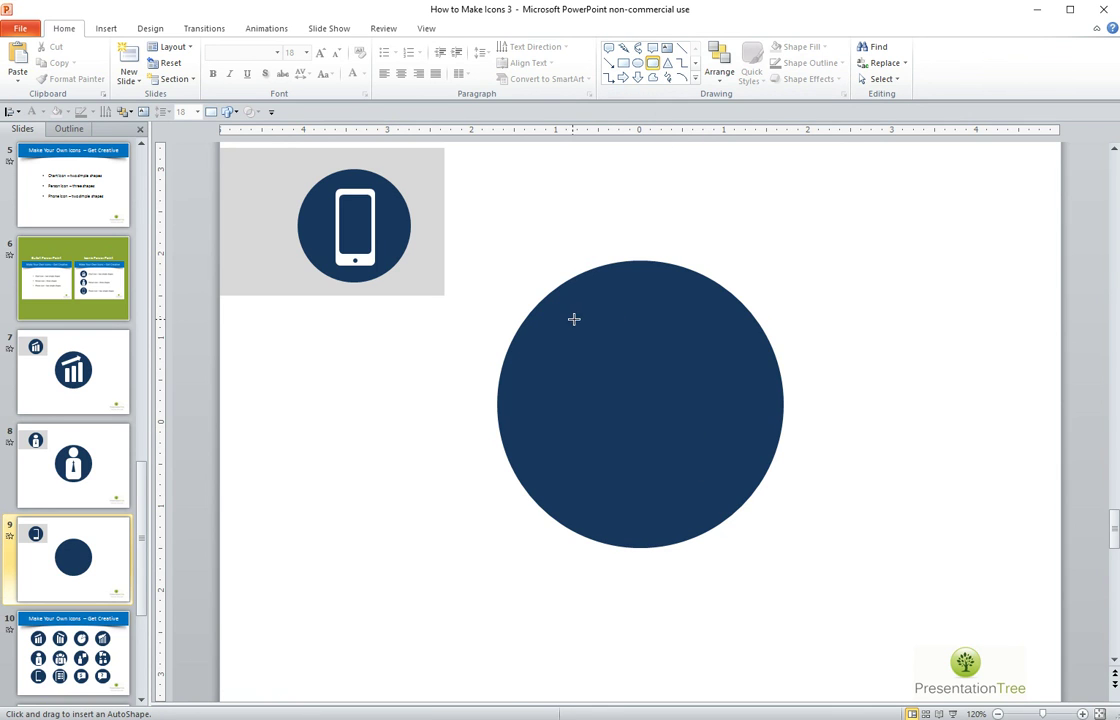
mouse_move(571, 312)
mouse_down()
mouse_move(662, 480)
mouse_move(698, 512)
mouse_move(690, 521)
mouse_up()
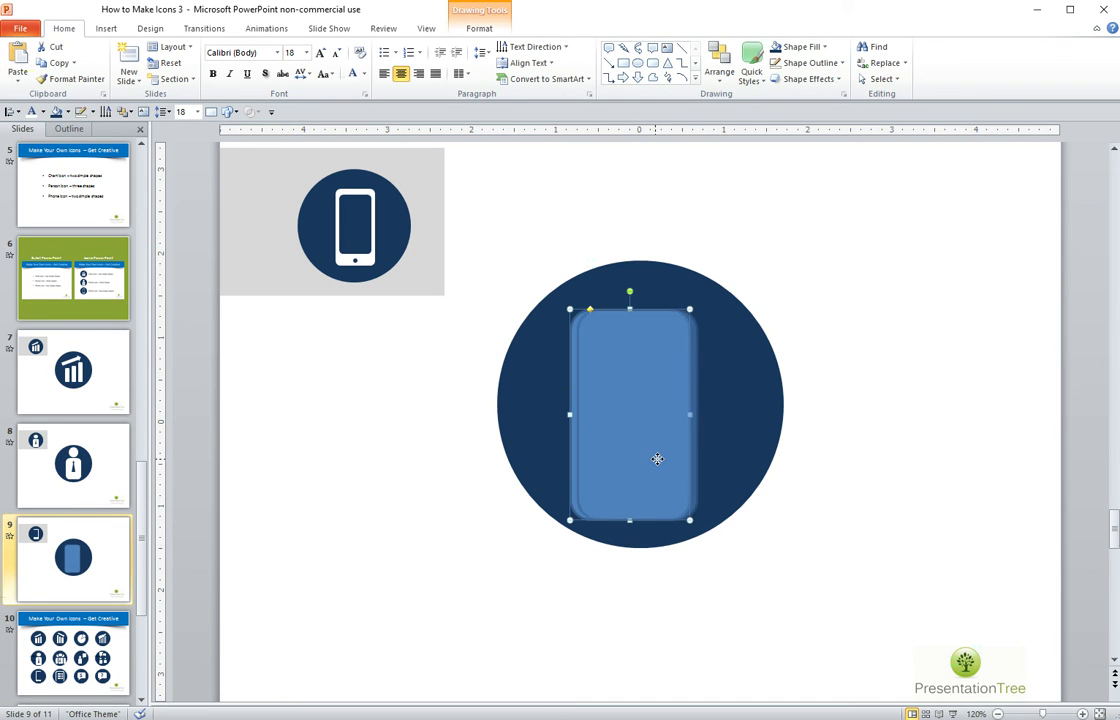
drag(657, 458, 662, 452)
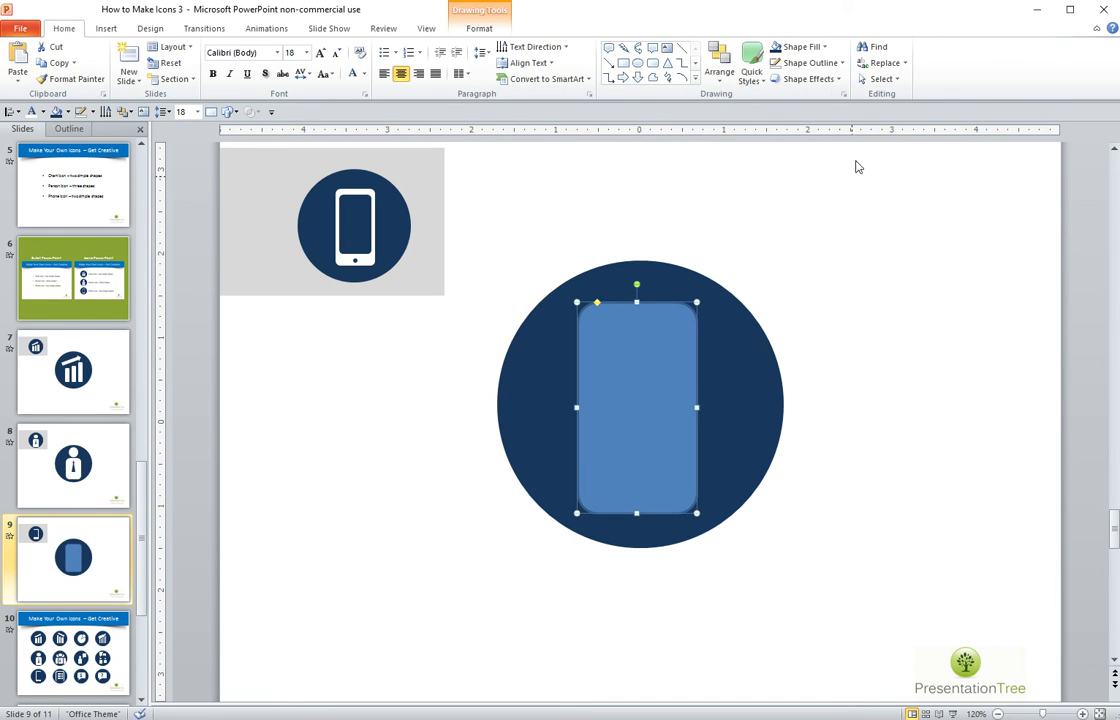
click(826, 47)
click(775, 77)
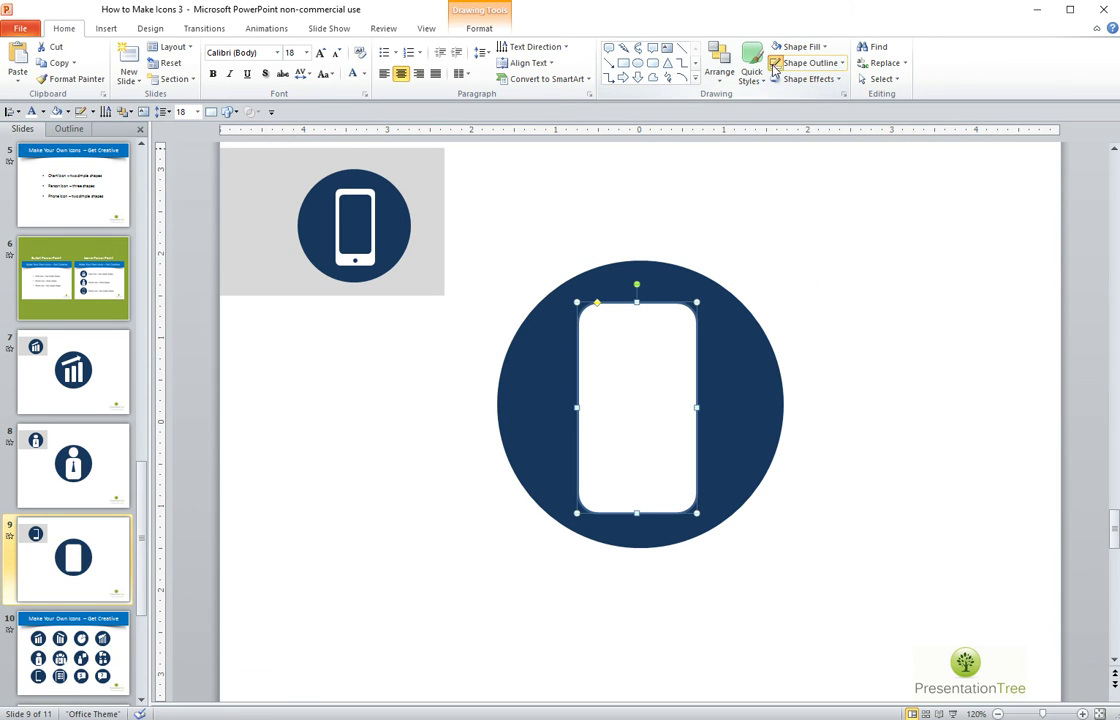
click(843, 304)
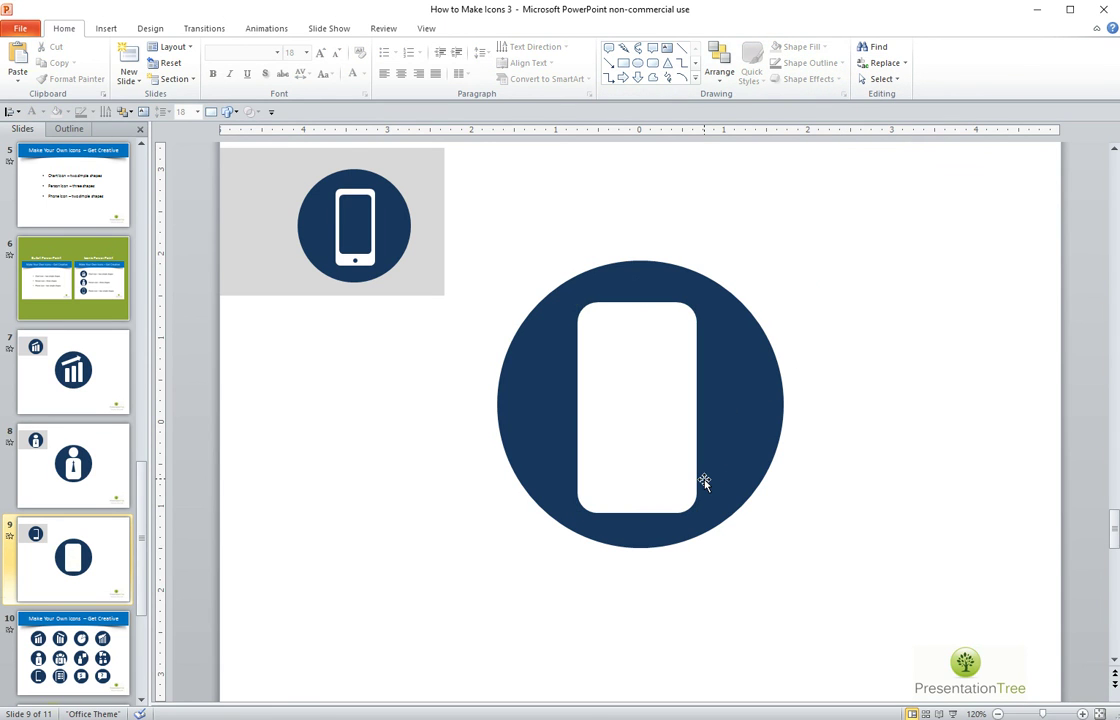
click(667, 465)
drag(594, 306, 591, 306)
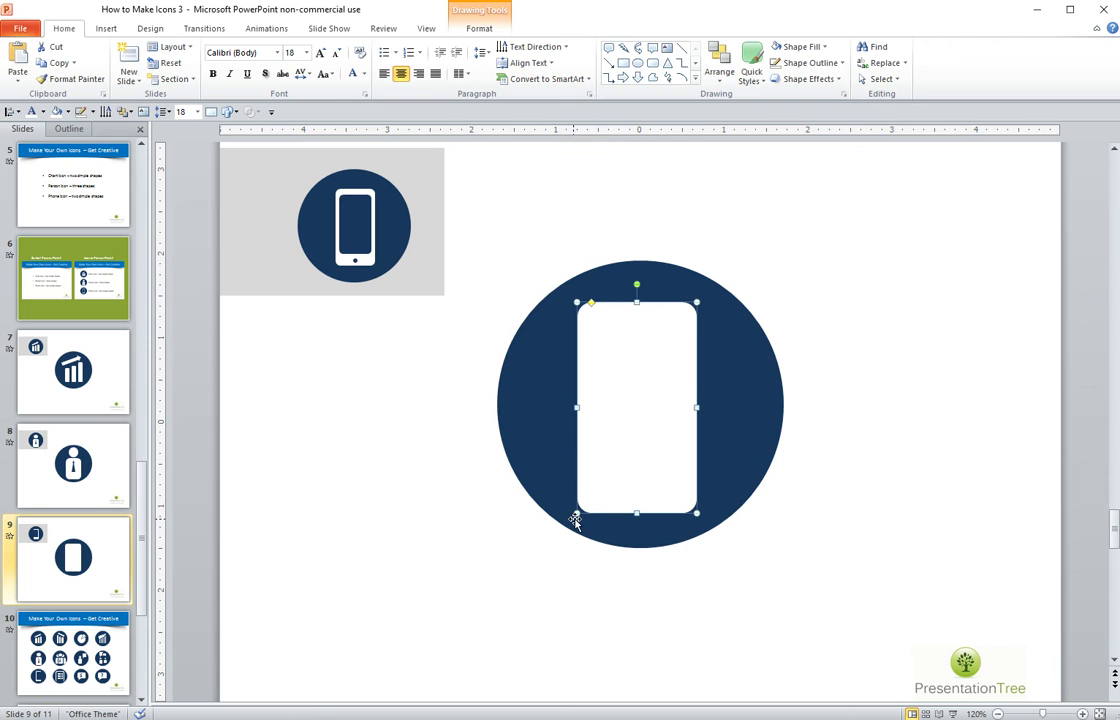
click(871, 456)
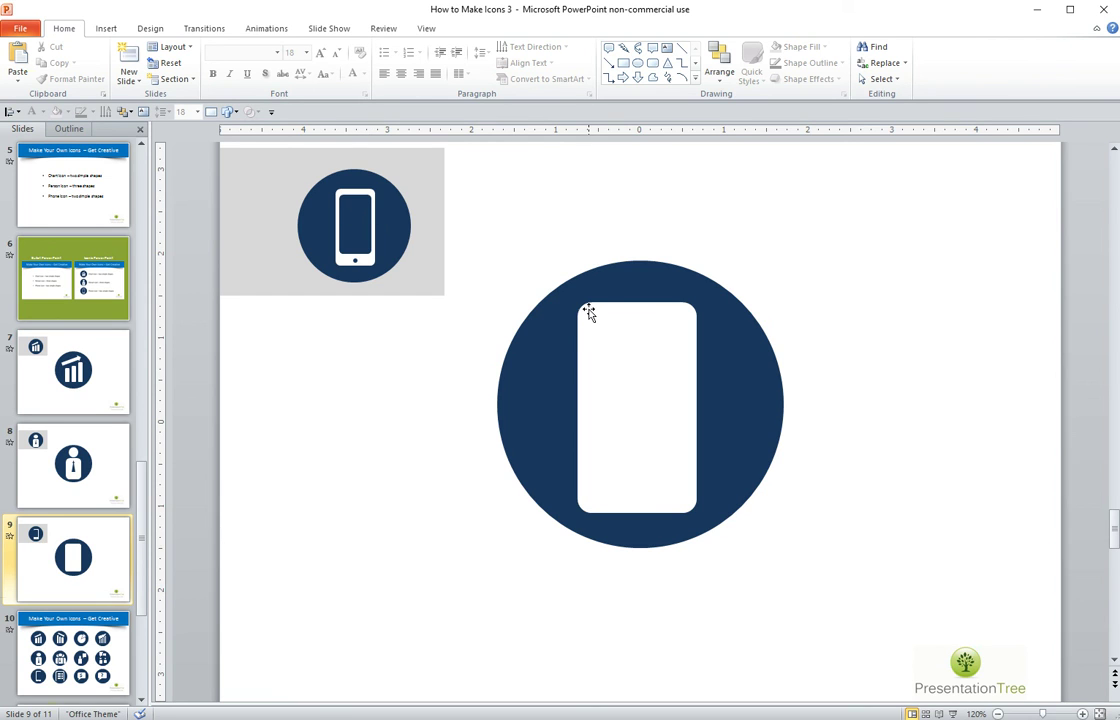
Duplicate the phone body with Ctrl+D, fill the copy navy, shrink it, and centre it as the screen
click(637, 385)
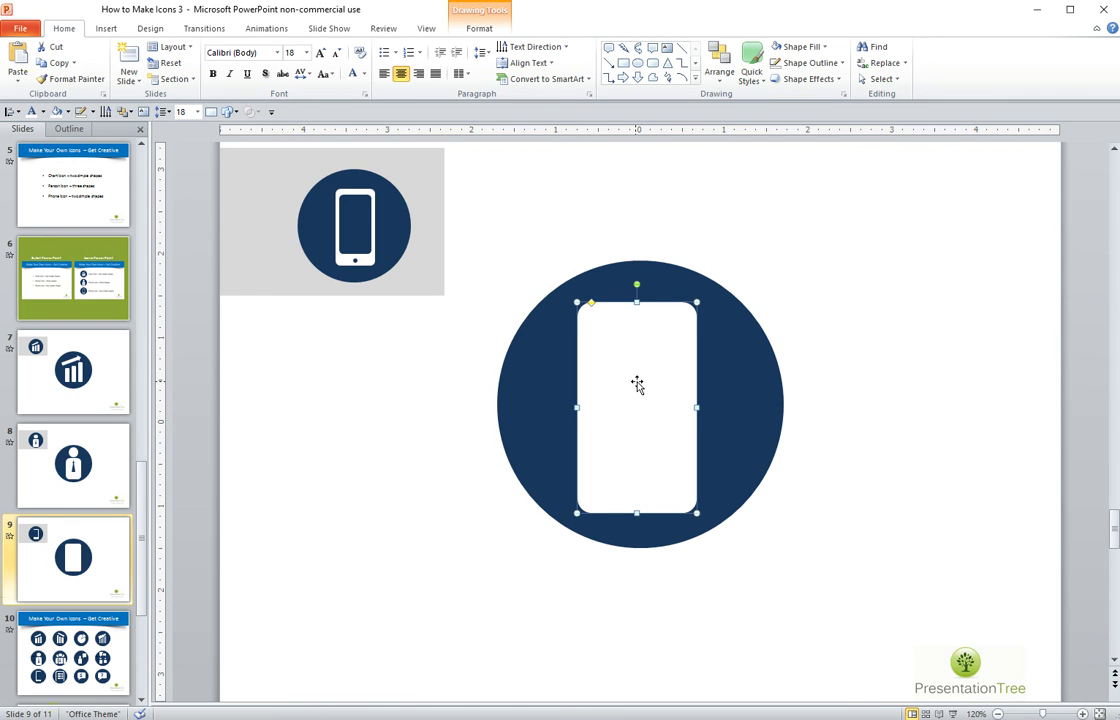
key(ctrl+d)
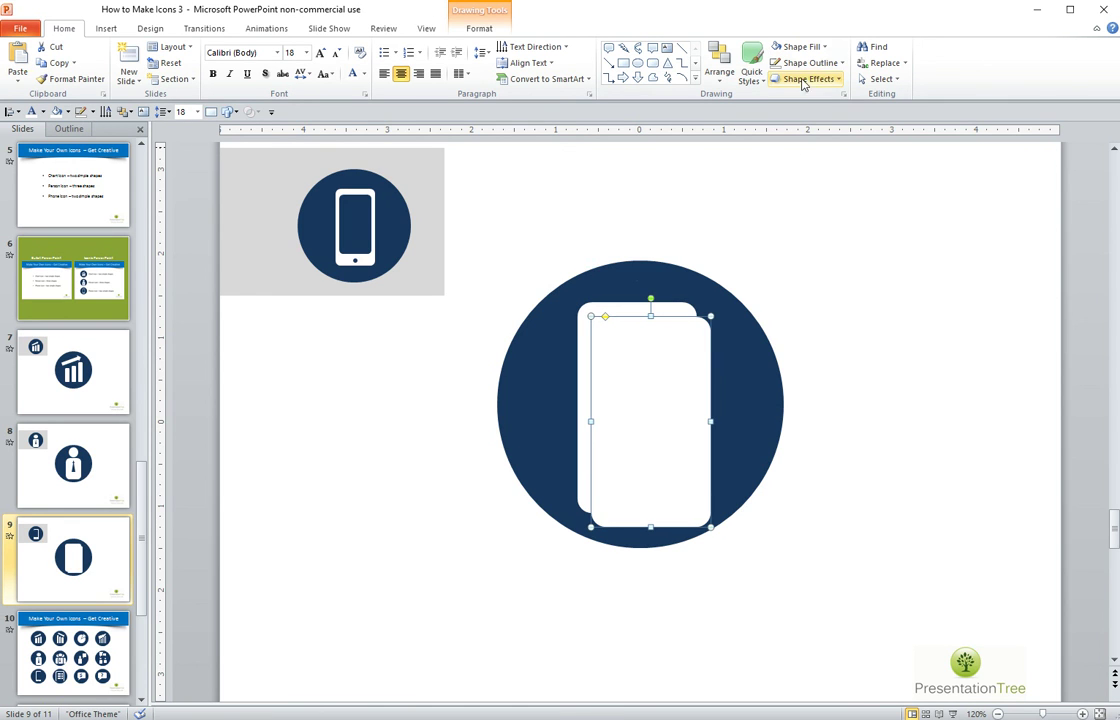
click(800, 47)
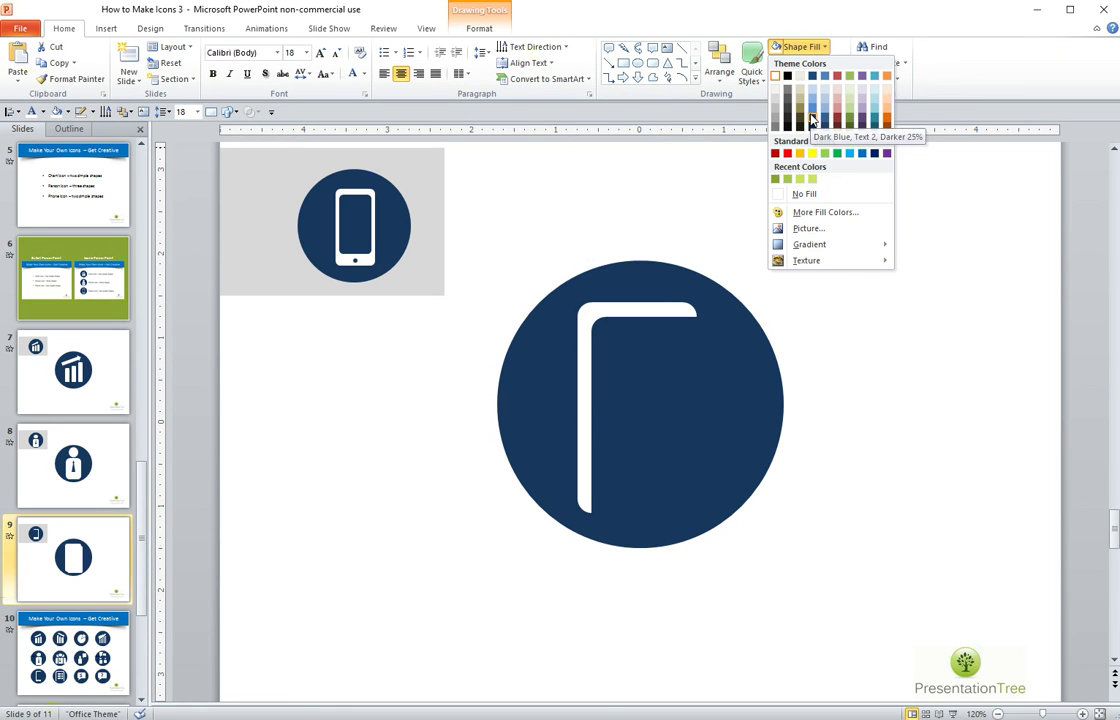
click(811, 118)
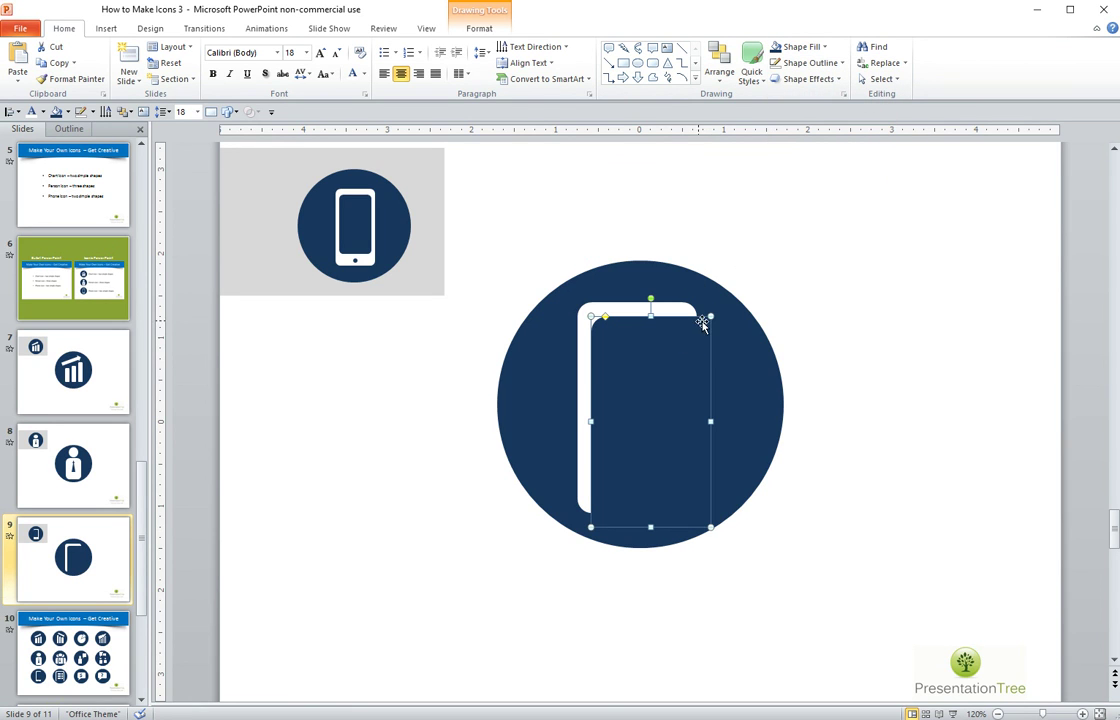
drag(710, 316, 662, 343)
shift+click(667, 311)
key(alt)
key(1)
key(c)
click(868, 345)
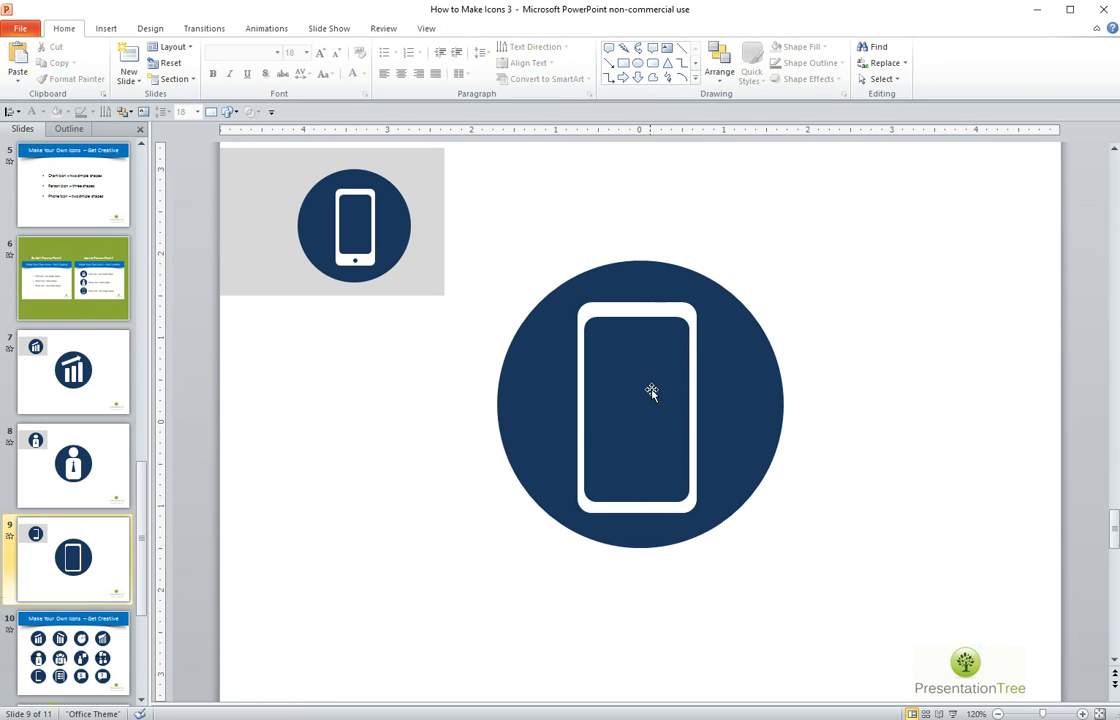
Trim the screen's top and bottom edges to leave room for a home button
click(651, 389)
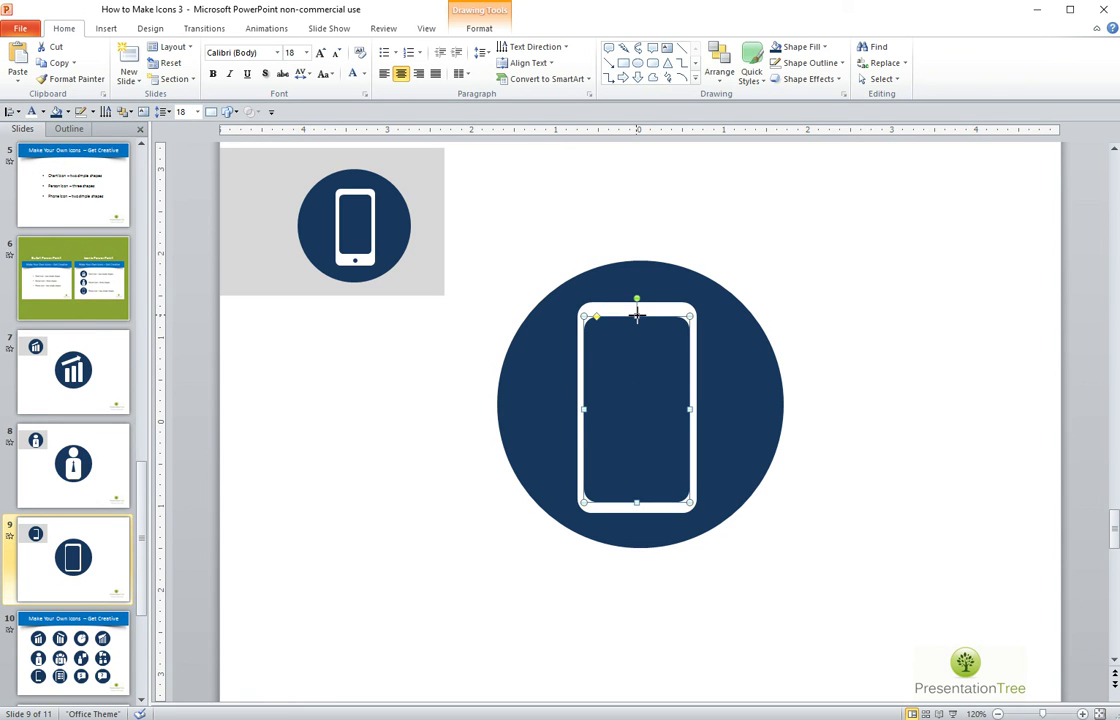
drag(637, 318, 637, 321)
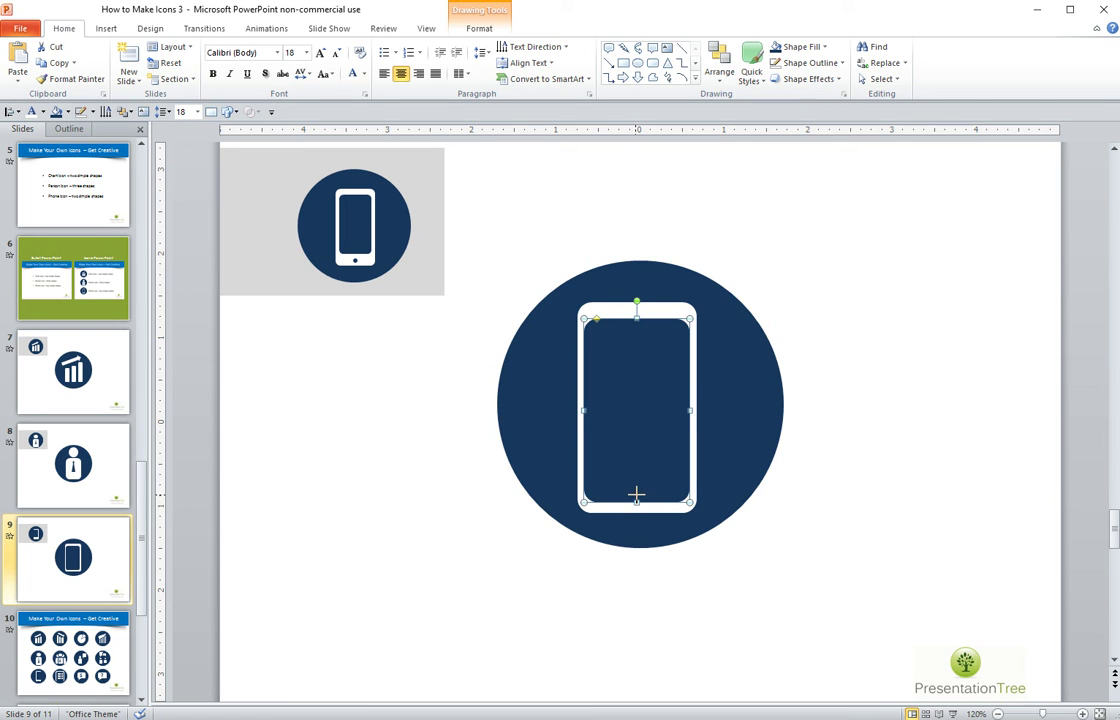
drag(636, 494, 637, 495)
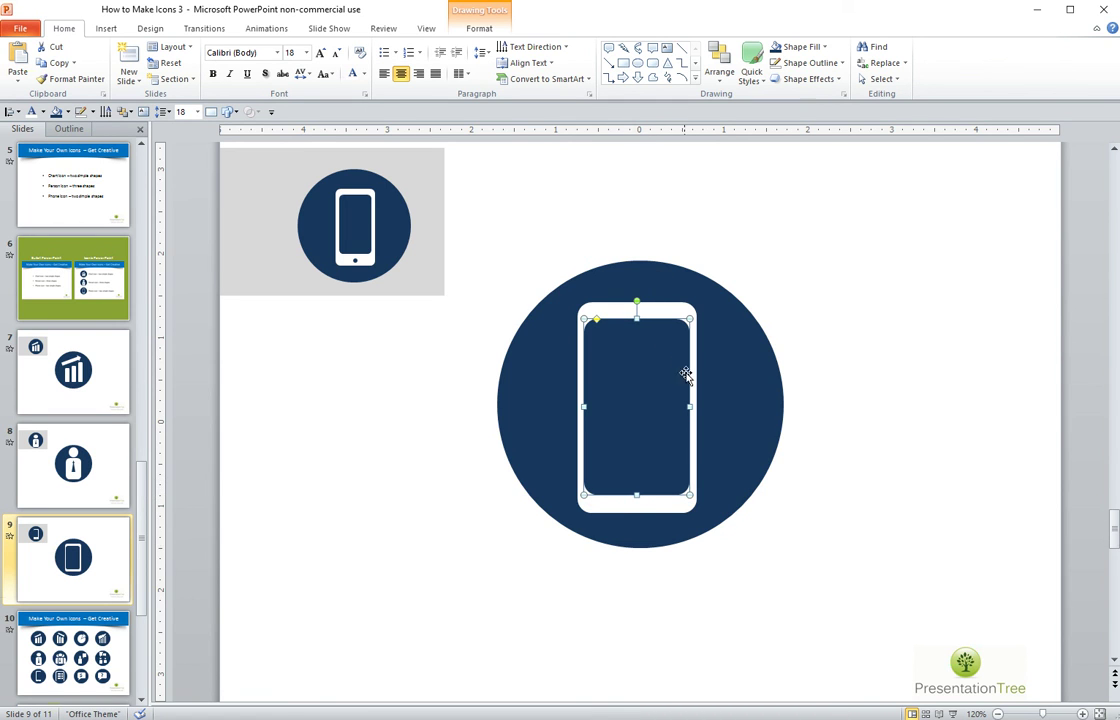
click(867, 385)
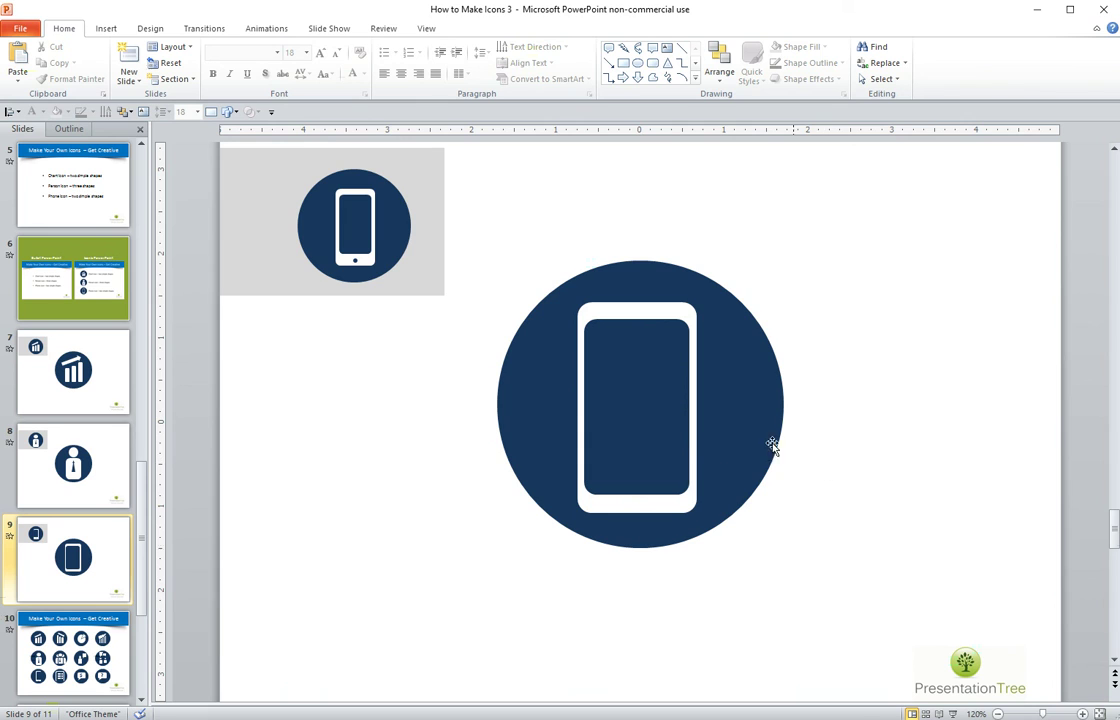
Add a small oval home button below the screen, centre it, then open slide 10
click(637, 64)
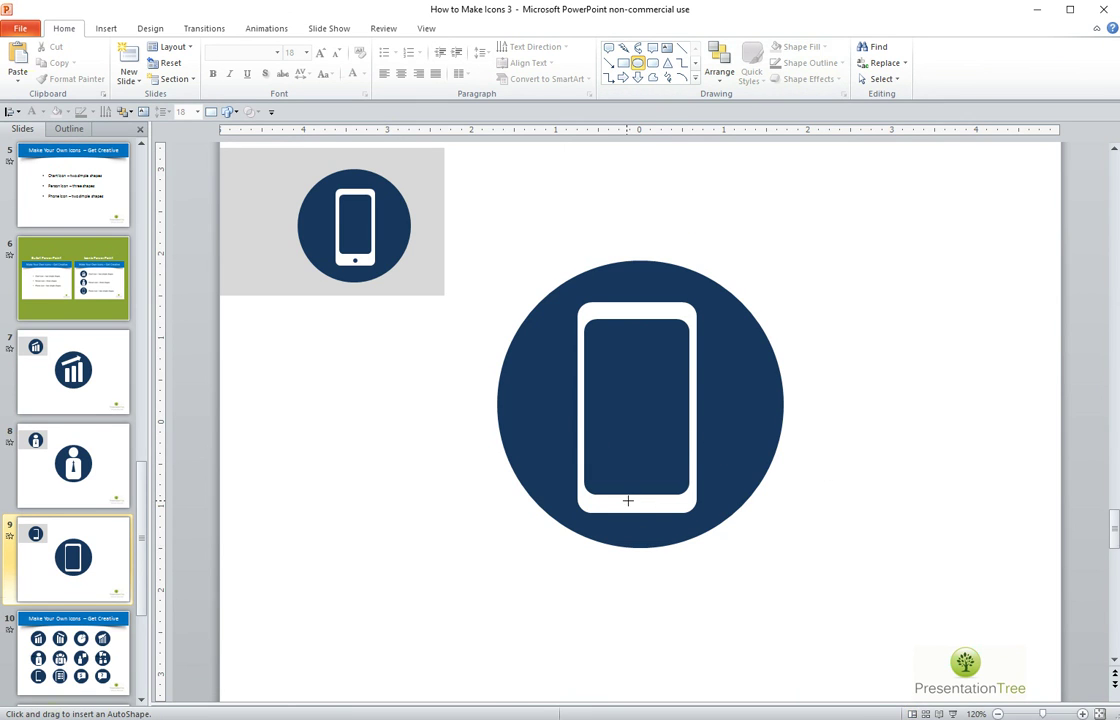
drag(626, 498, 641, 513)
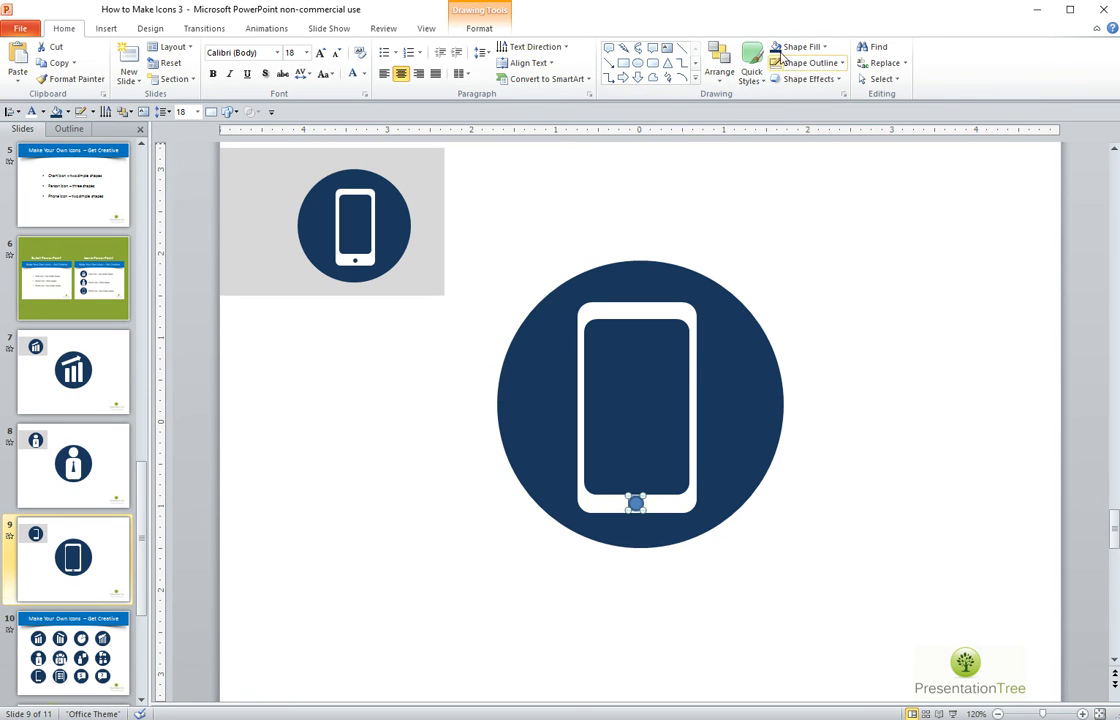
shift+click(665, 467)
shift+click(672, 503)
click(10, 111)
click(62, 140)
click(890, 482)
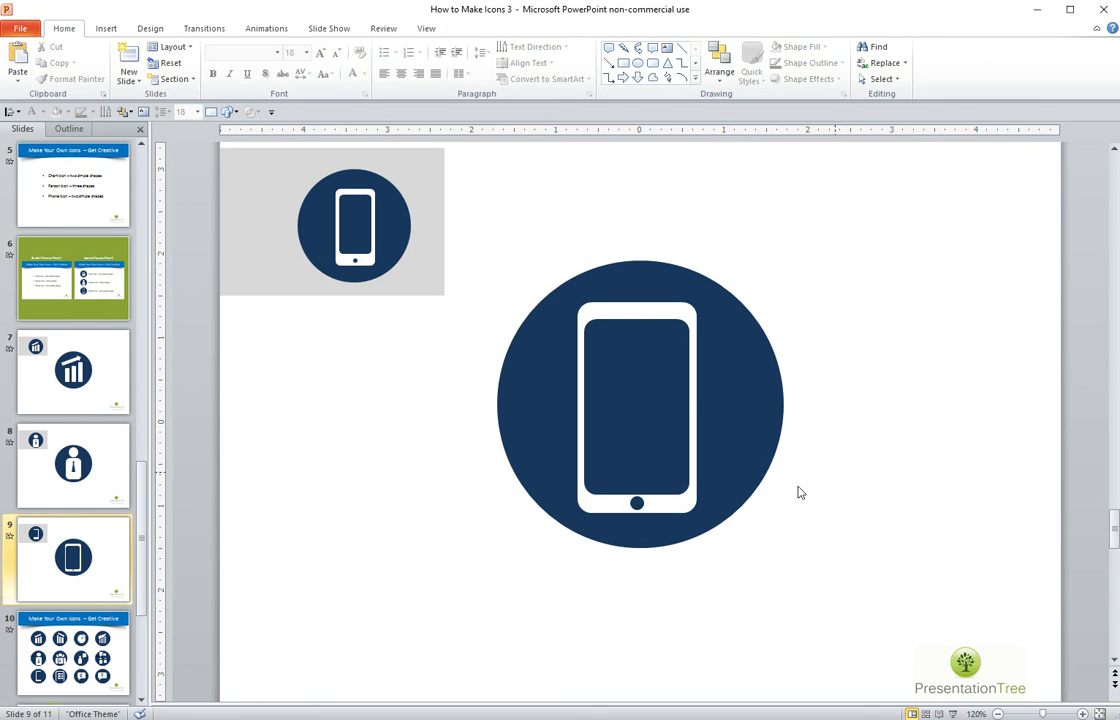
click(75, 650)
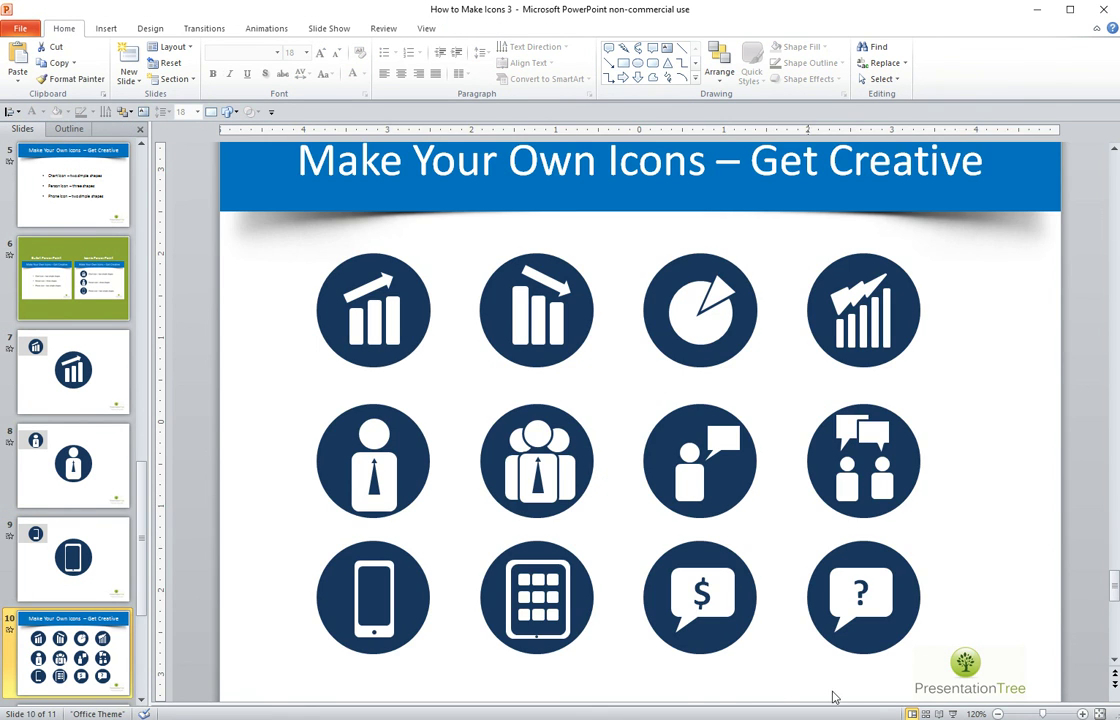
Browse the full Shapes gallery, then open slide 11, the PresentationTree contact slide
click(697, 79)
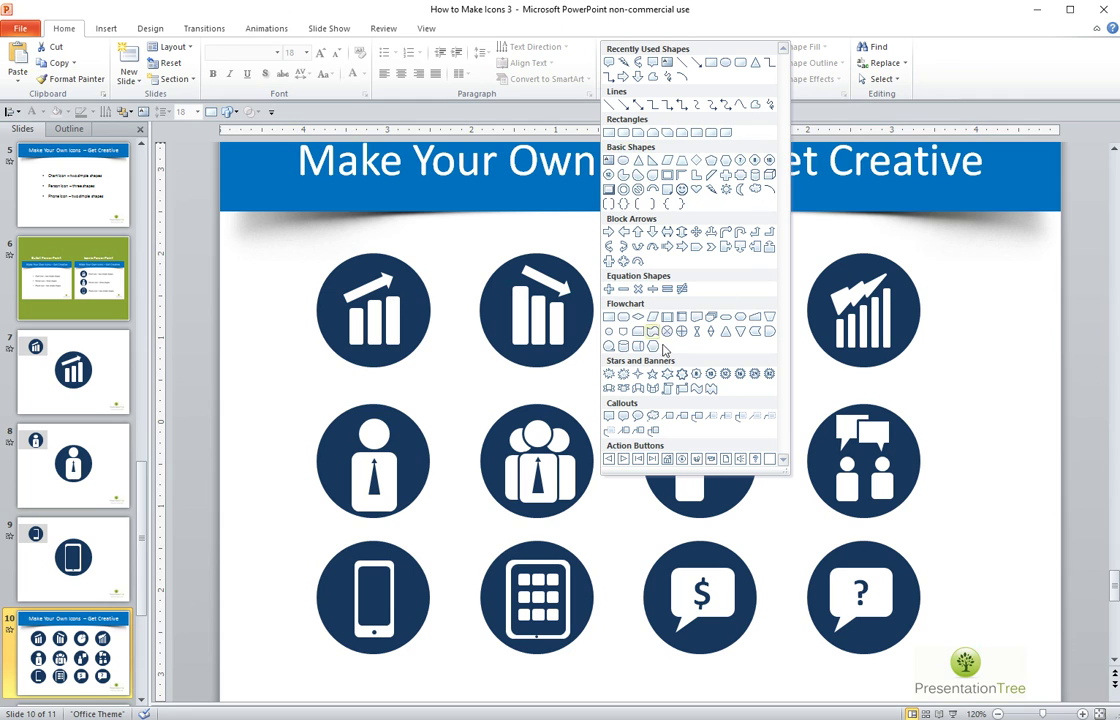
click(1081, 487)
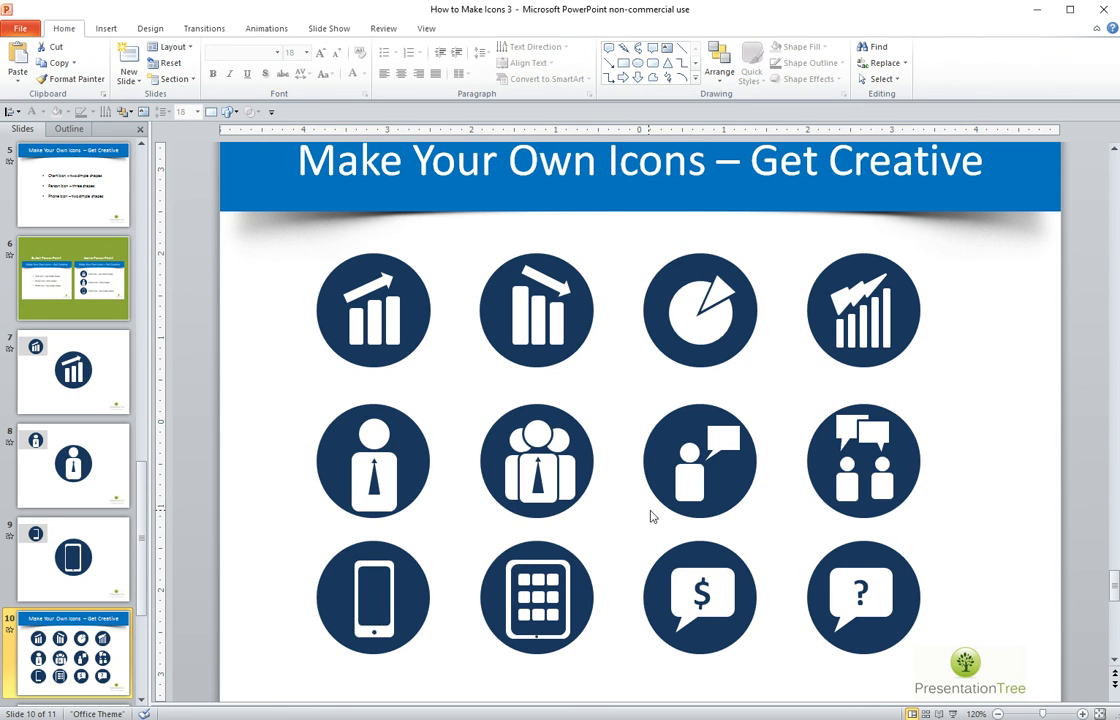
click(143, 703)
click(80, 640)
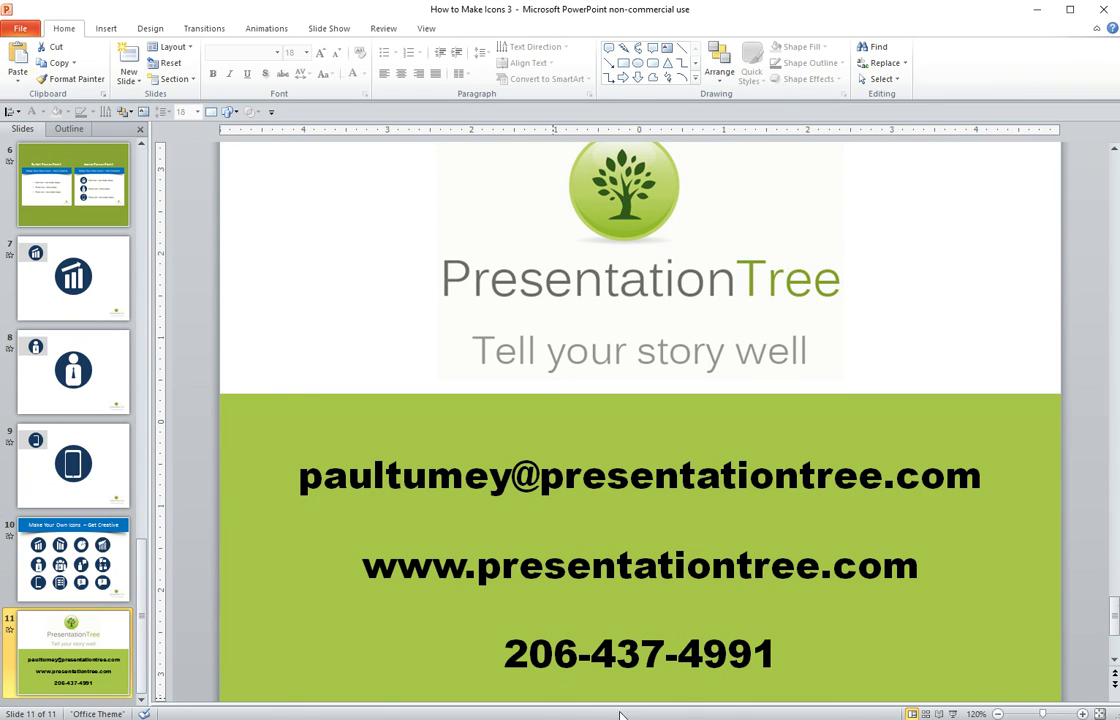